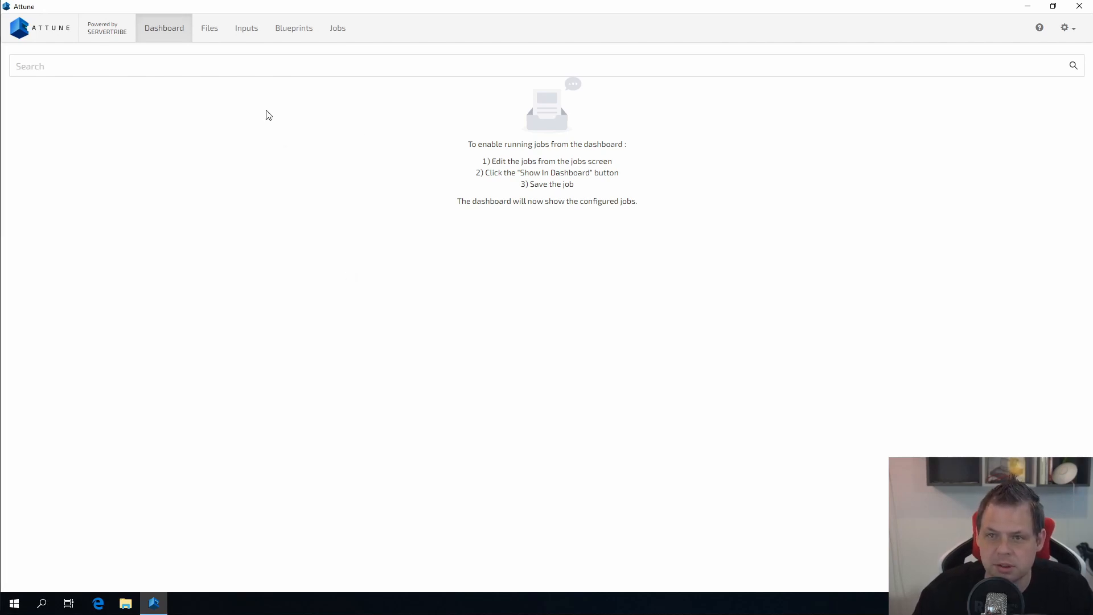
Step: On the Inputs page, collapse the Core, Basic, Windows, Networking and SQL groups and open Linux/Unix Node
click(249, 37)
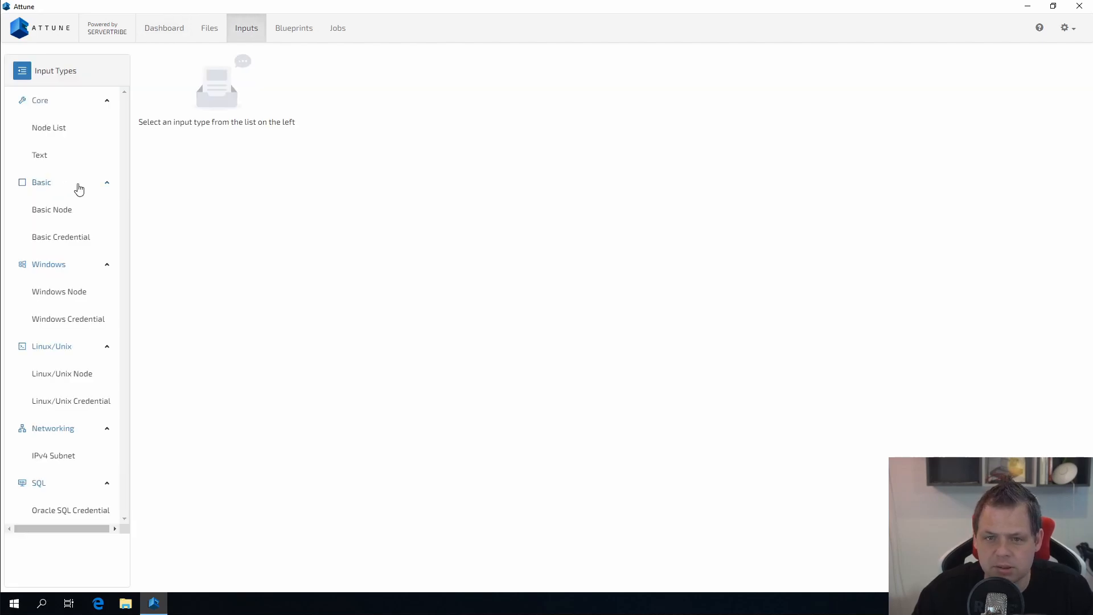
click(108, 181)
click(107, 101)
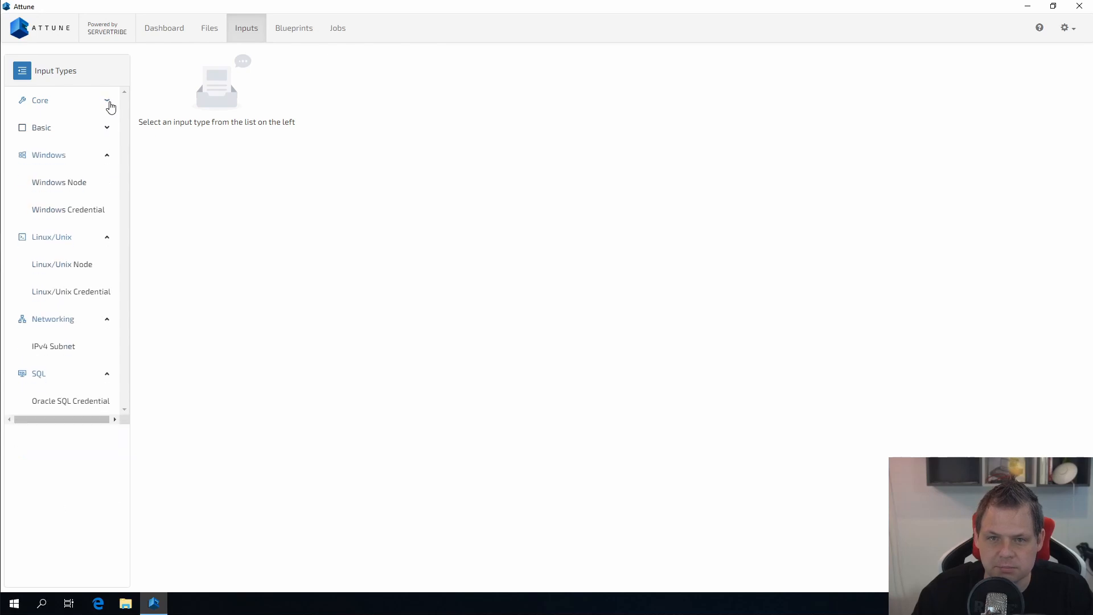
click(112, 159)
click(106, 265)
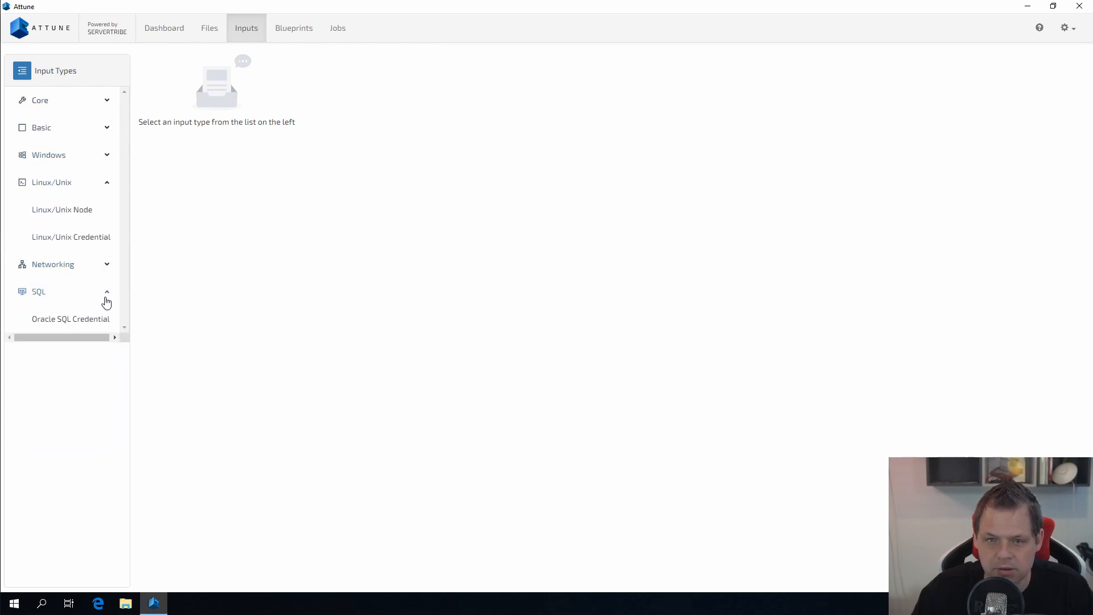
click(107, 299)
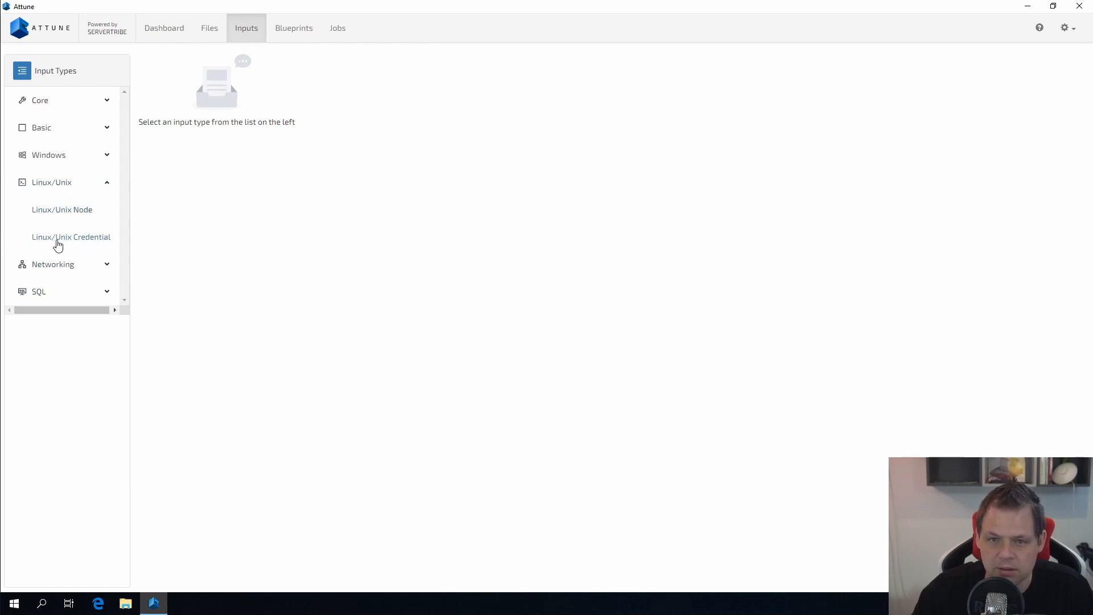
click(62, 210)
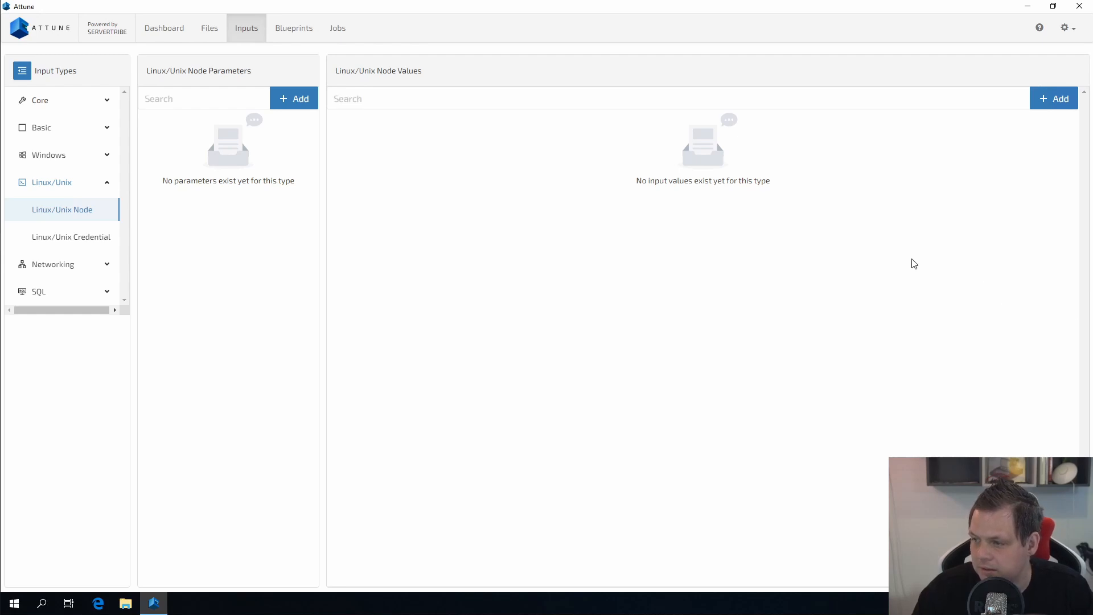
Step: Add a new Linux/Unix node named 'Hyper-V - Test LInux Machine' with IP 192.168.1.133
click(1057, 108)
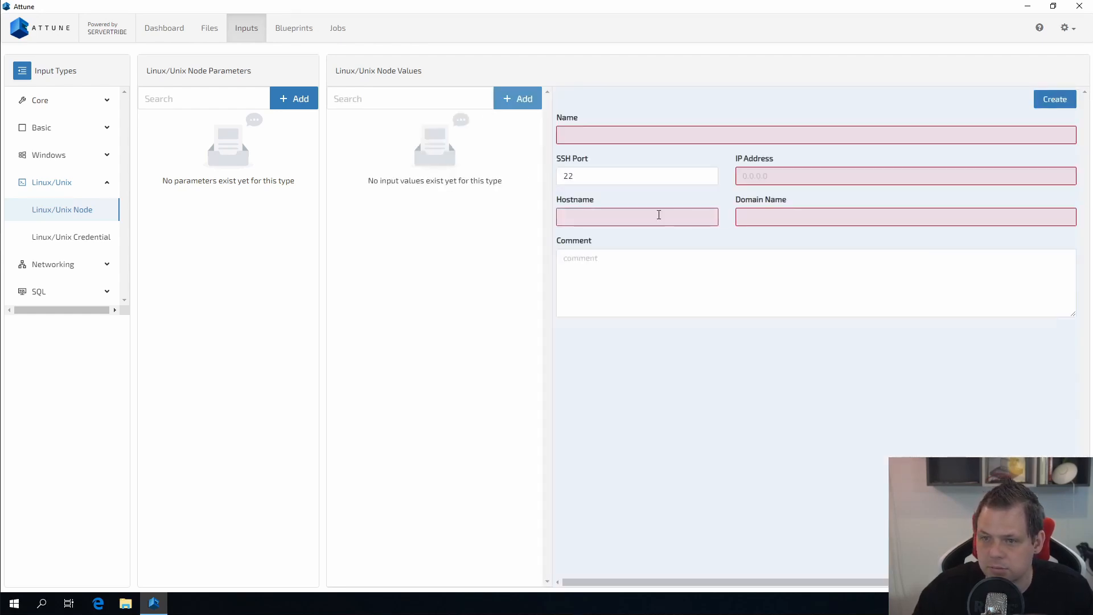
click(627, 135)
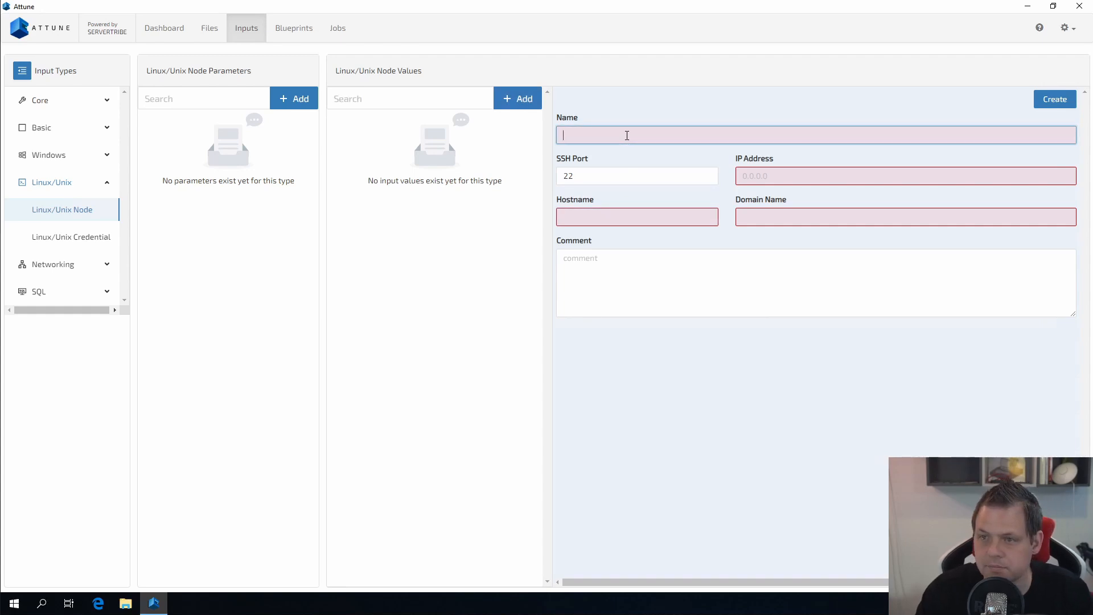
text(Hu)
text(pe)
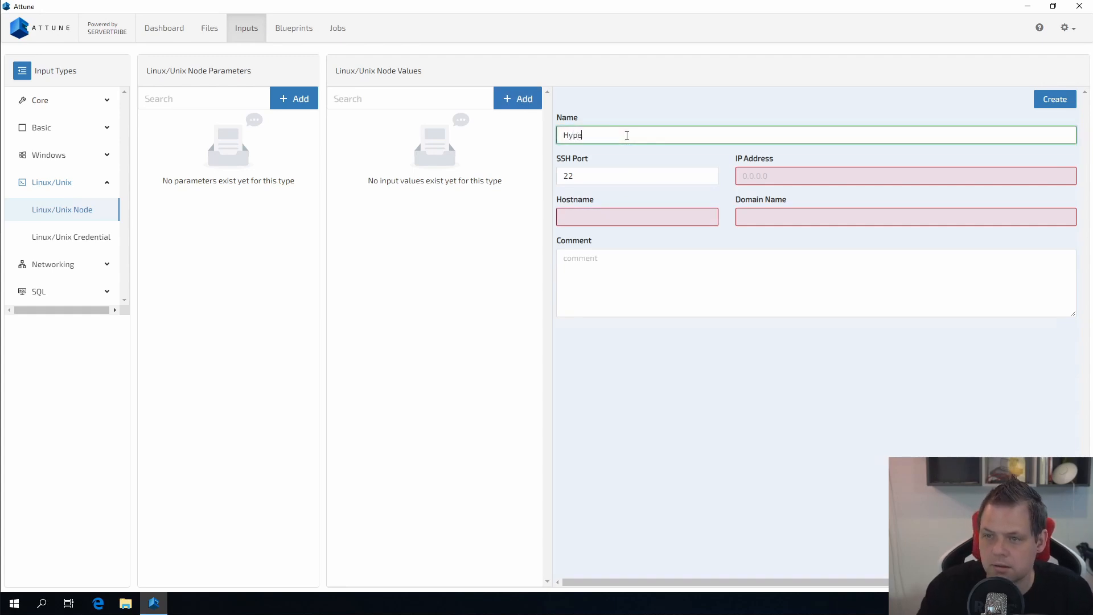
text(r-V - Test Linux Machine)
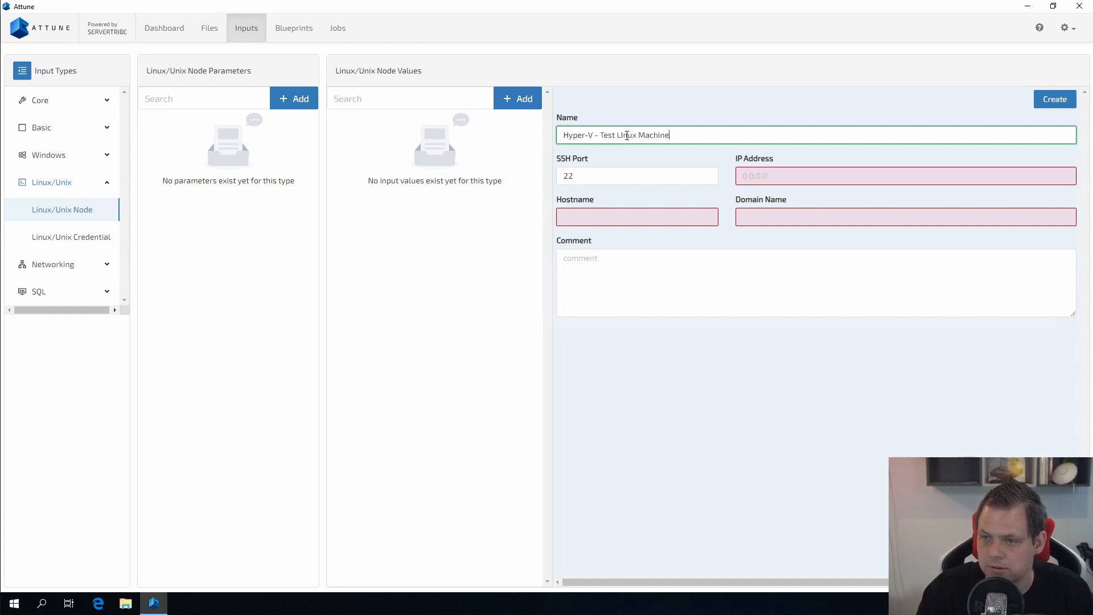
click(791, 174)
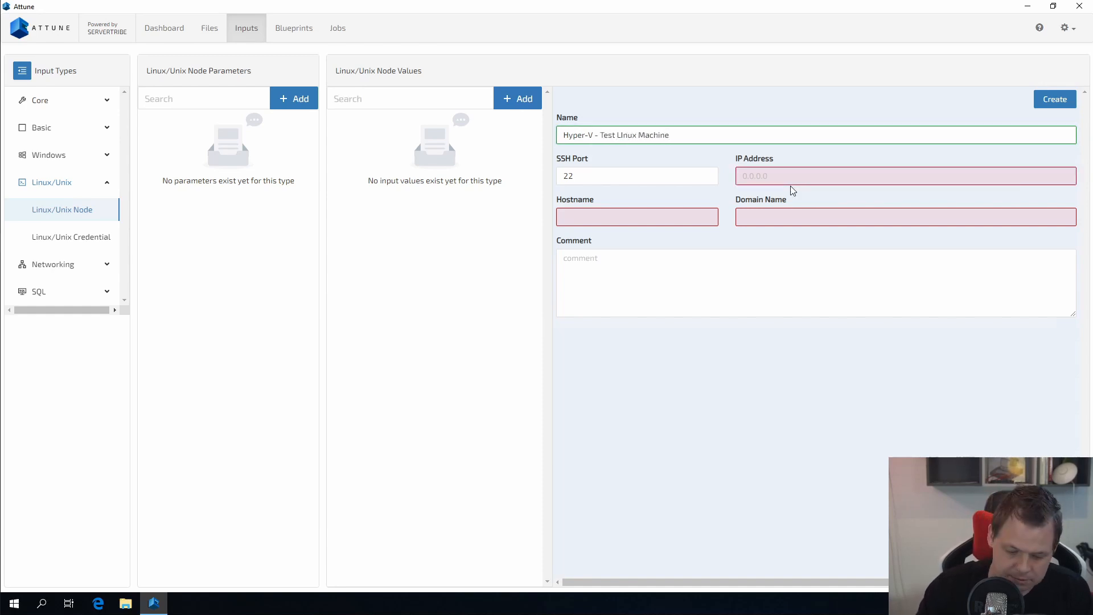
click(783, 177)
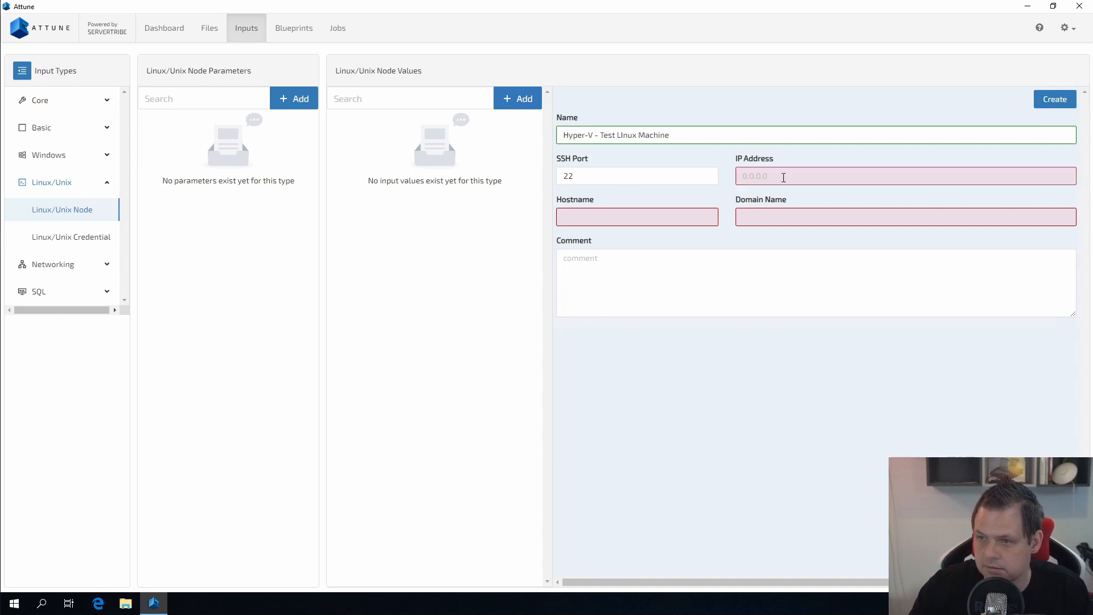
text(192)
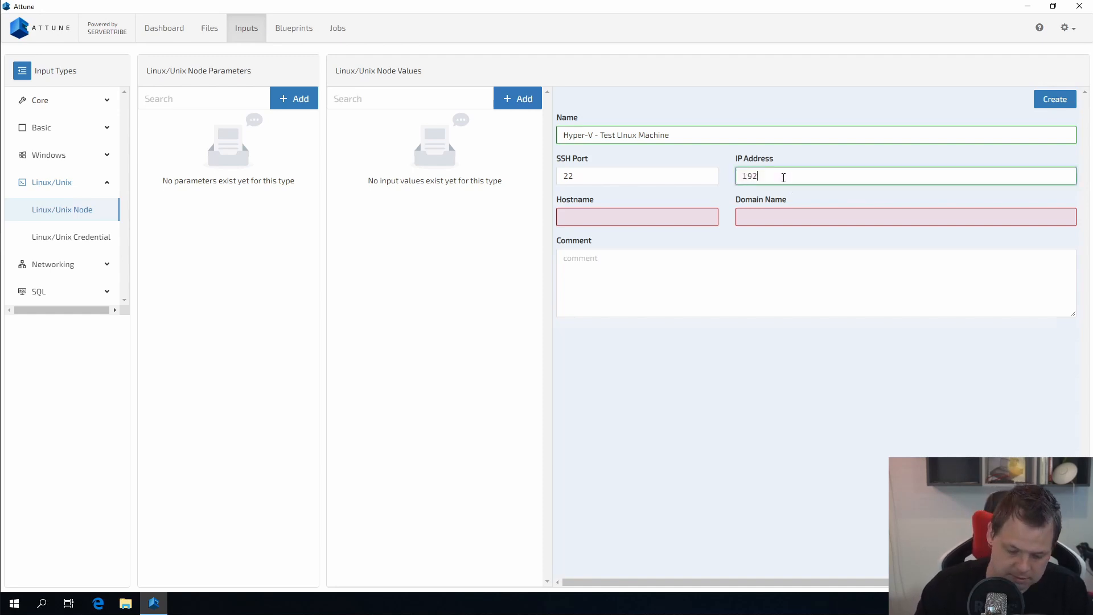
text(.16)
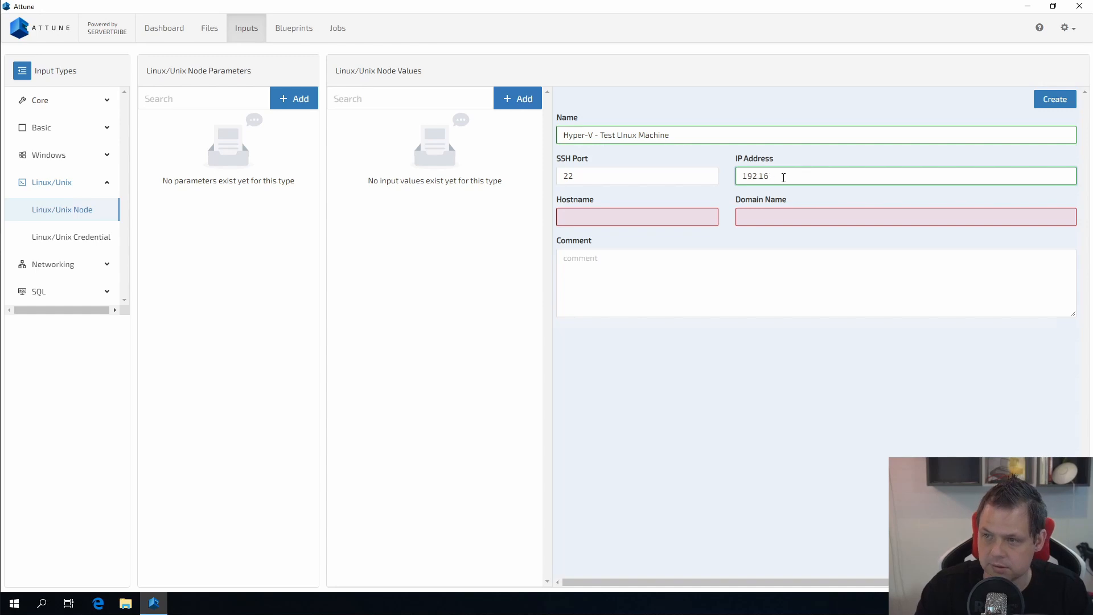
text(7.1.)
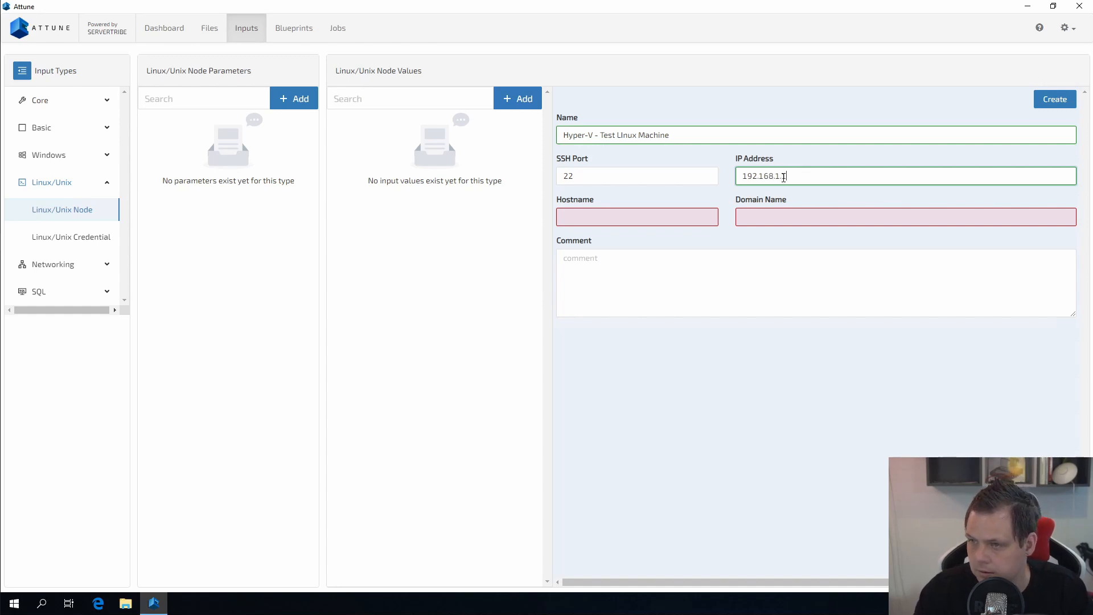
text(133)
Step: Set hostname HyperVTestLinuxMachine, domain testdomain.local and a testing comment, then create the node
click(635, 222)
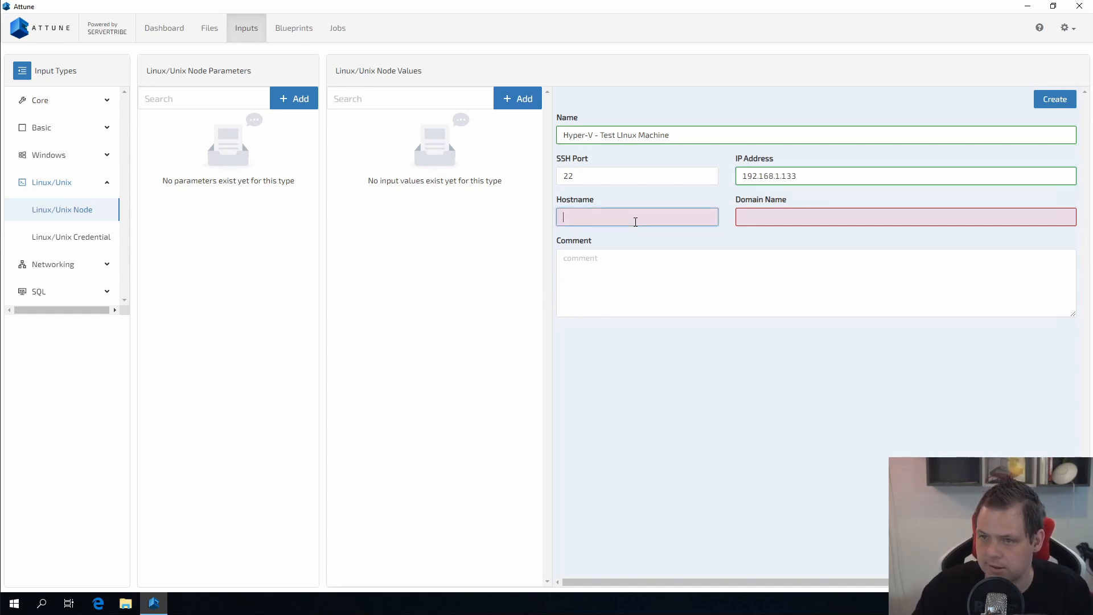
text(Hyperv)
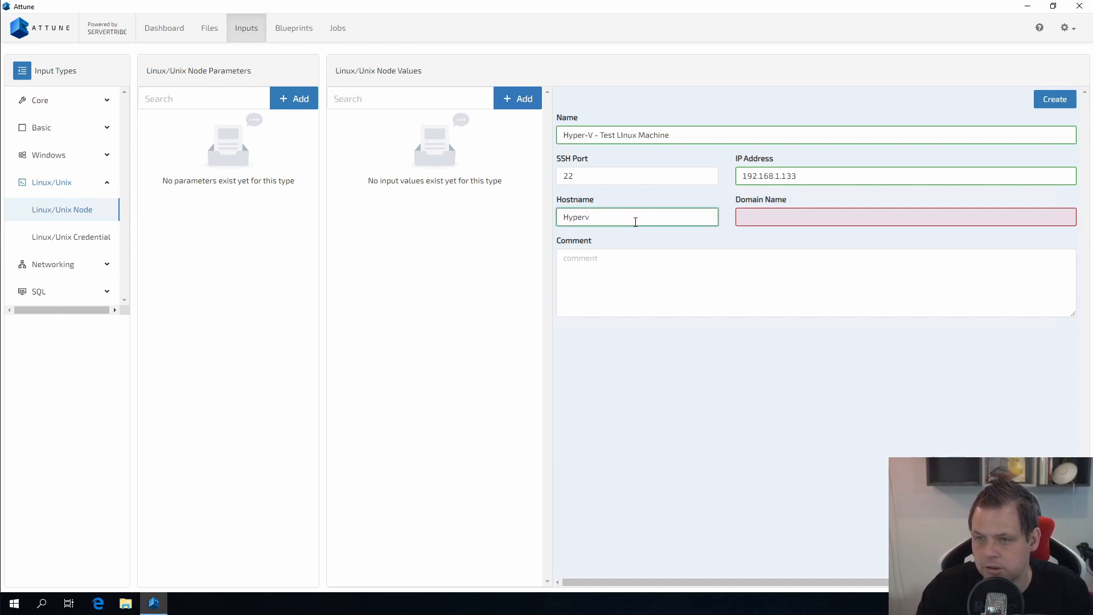
text(TestLi)
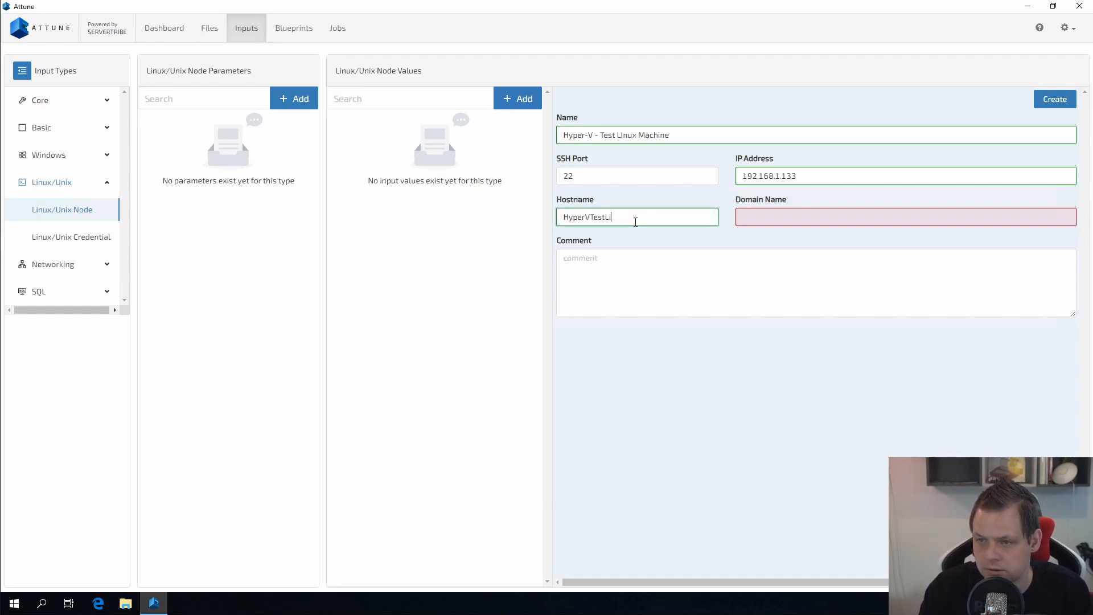
text(nuxMachine)
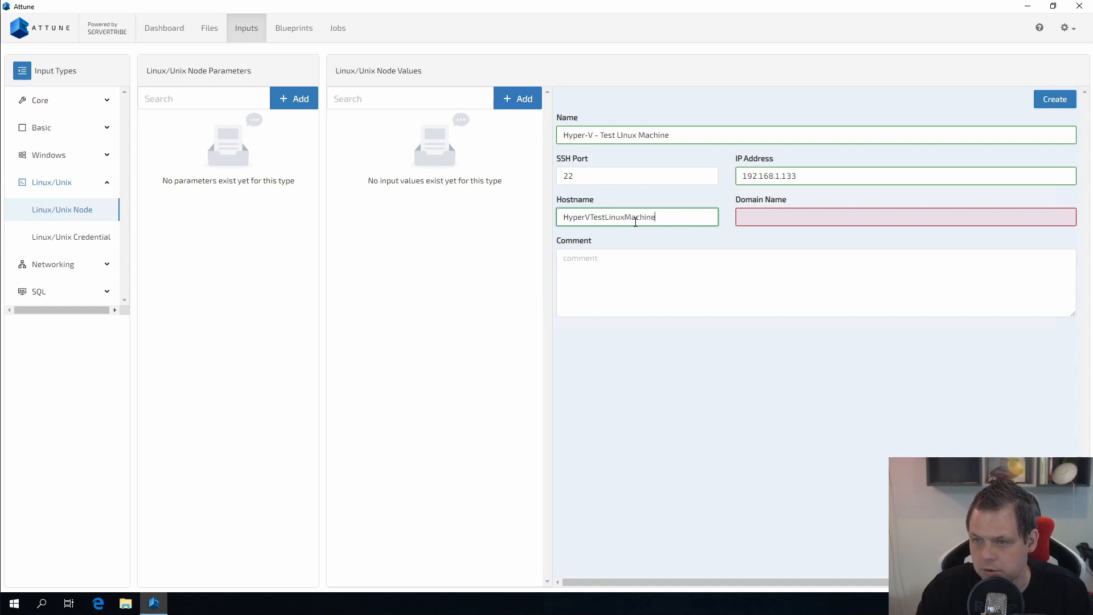
key(ctrl+a)
key(ctrl+c)
key(Tab)
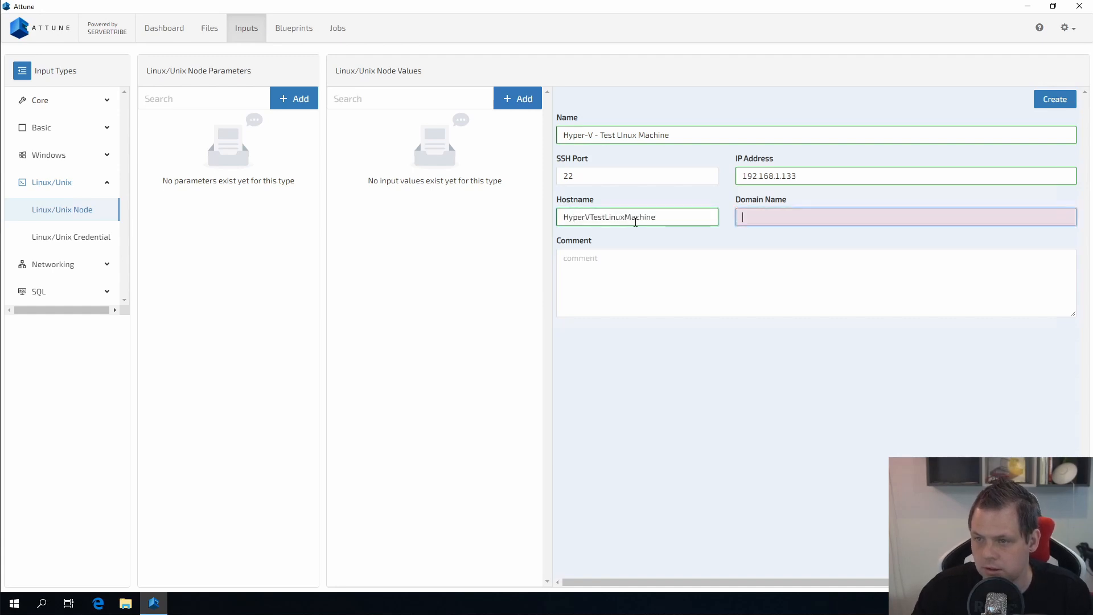
key(ctrl+v)
key(ctrl+a)
text(testdomain)
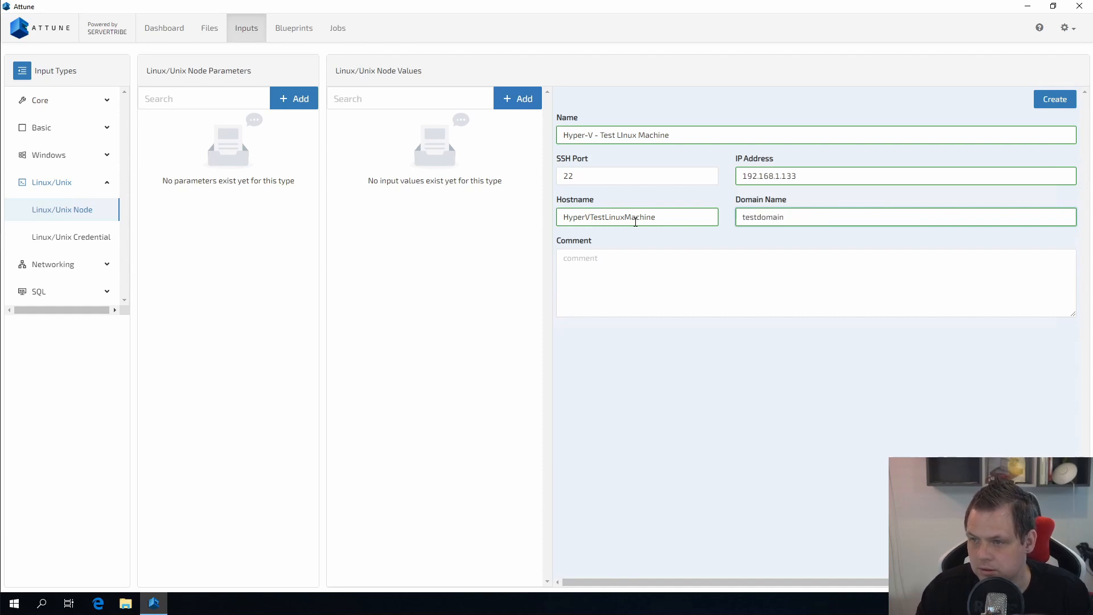
text(.local)
click(610, 279)
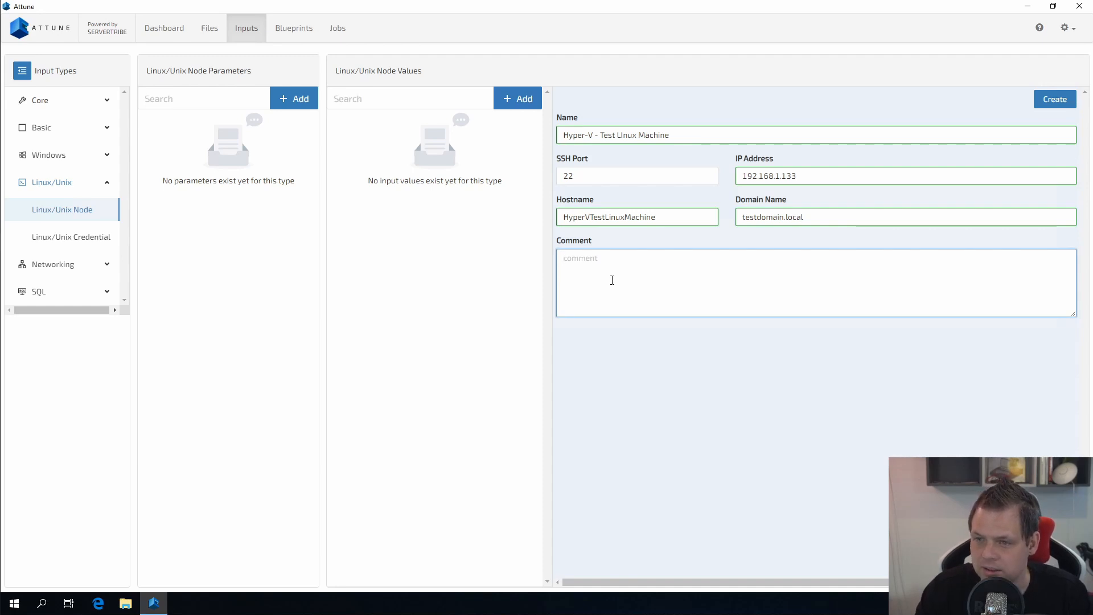
text(This is a machi)
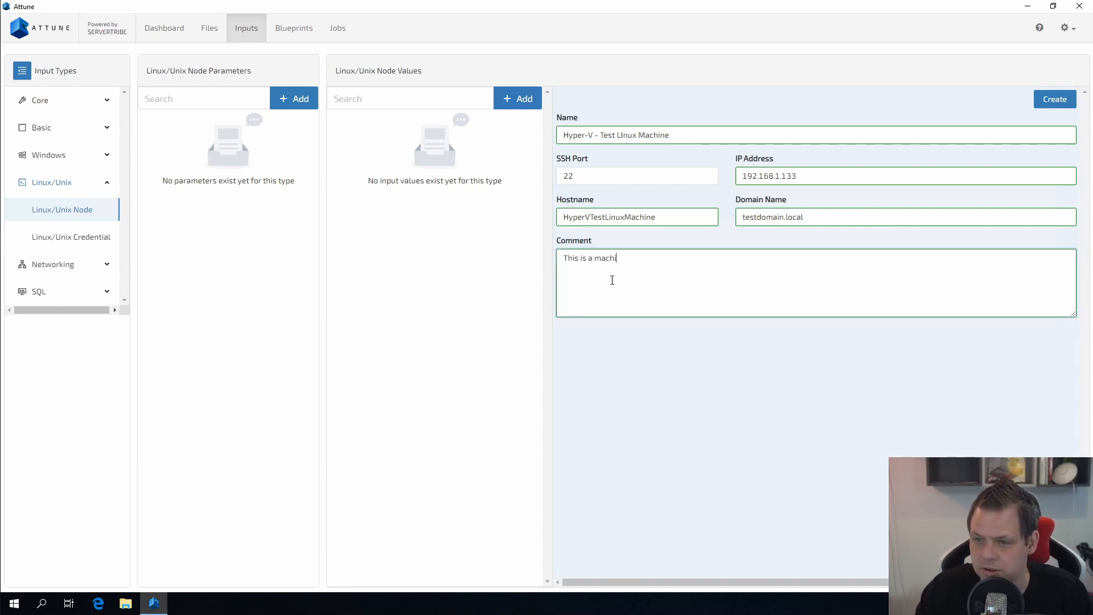
text(ne oto testing.)
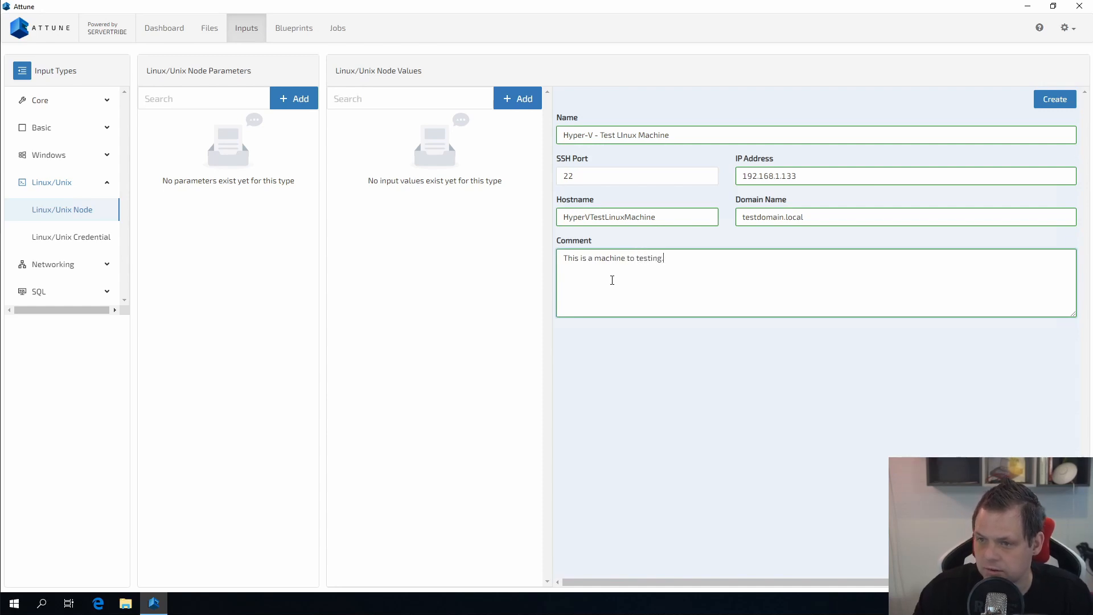
click(1055, 106)
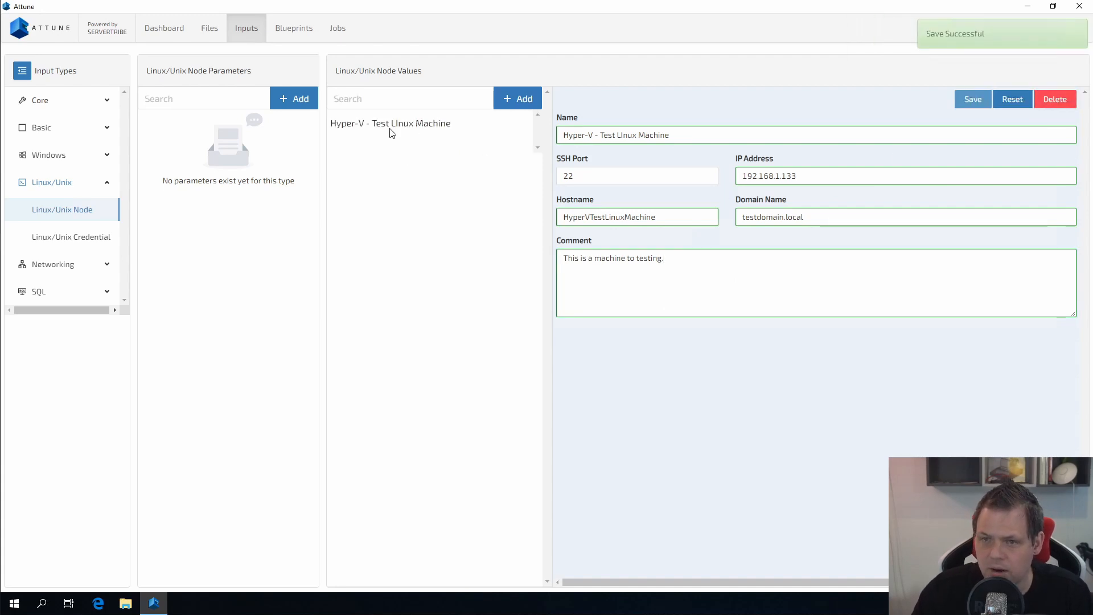
Step: Add node parameter TestMachineHyperV-Linux defaulting to the Hyper-V - Test LInux Machine node
click(406, 123)
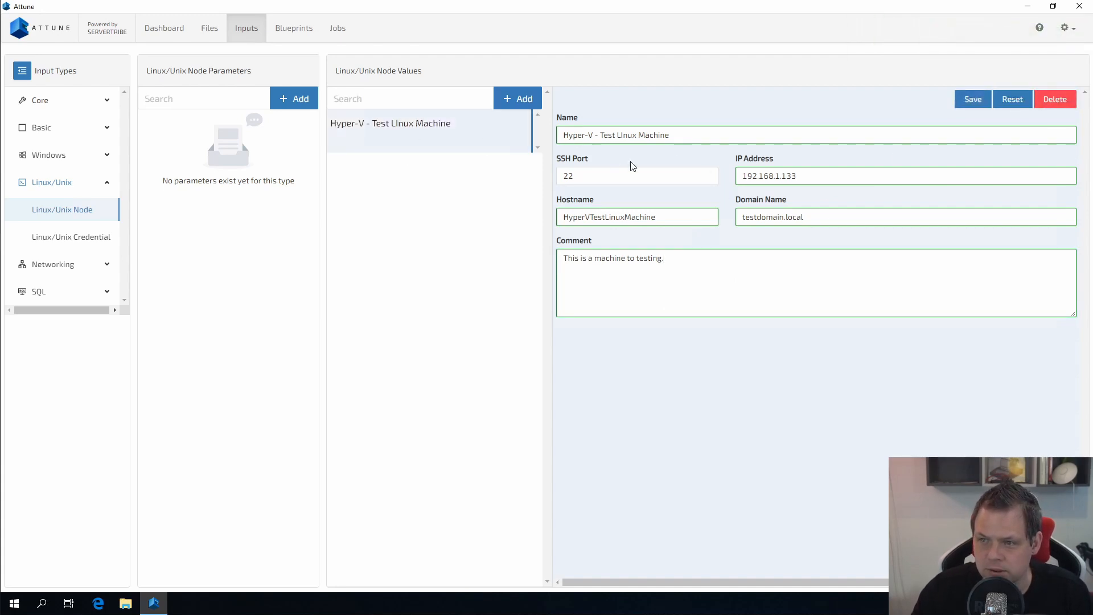
click(619, 177)
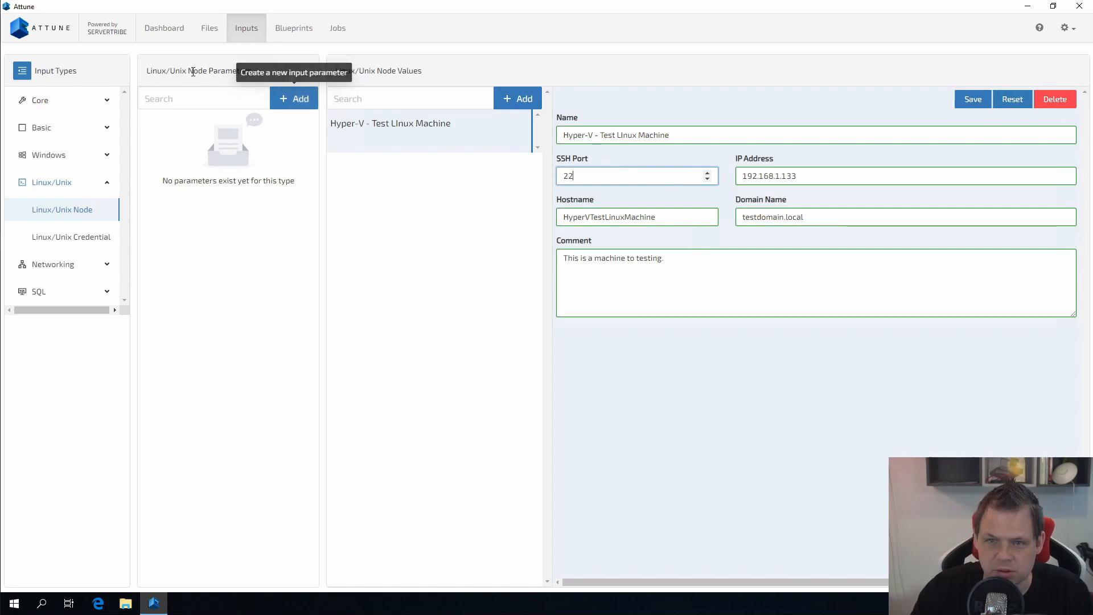
click(296, 100)
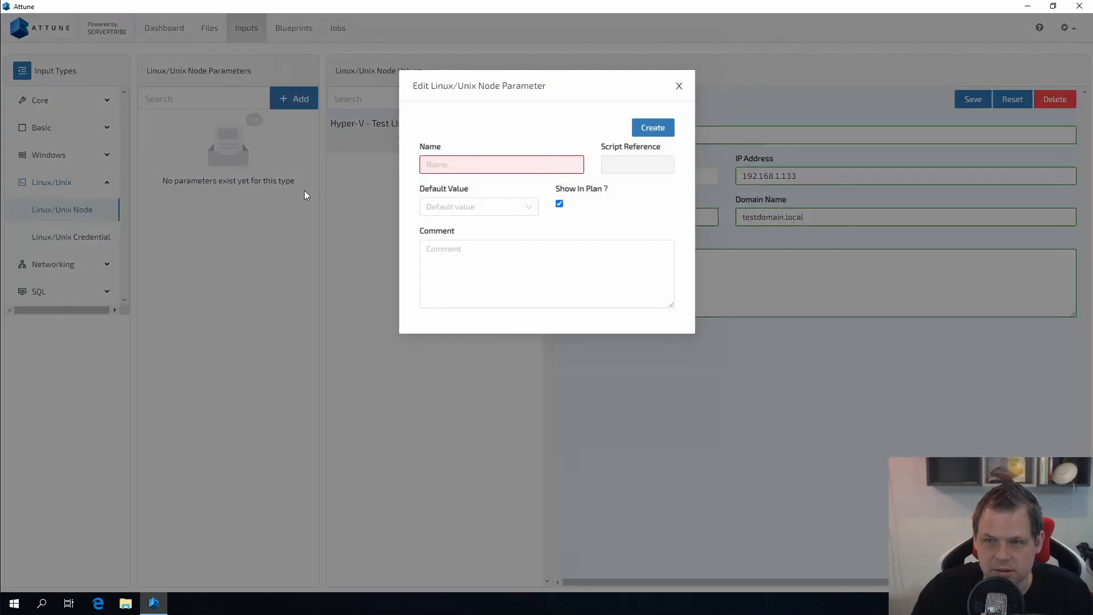
click(483, 164)
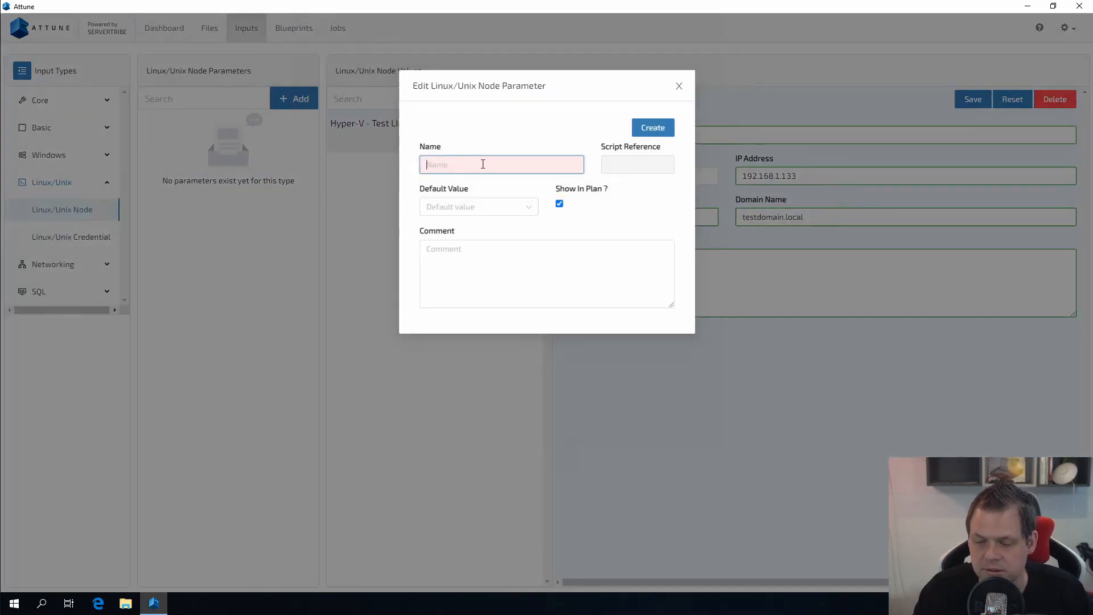
text(Tes)
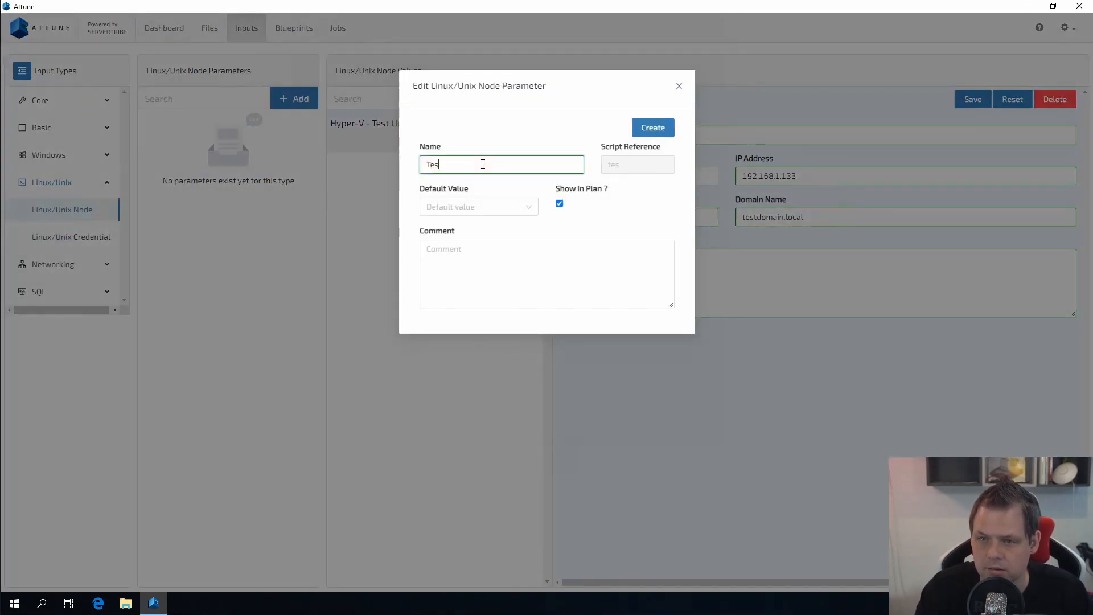
text(tMachineHy)
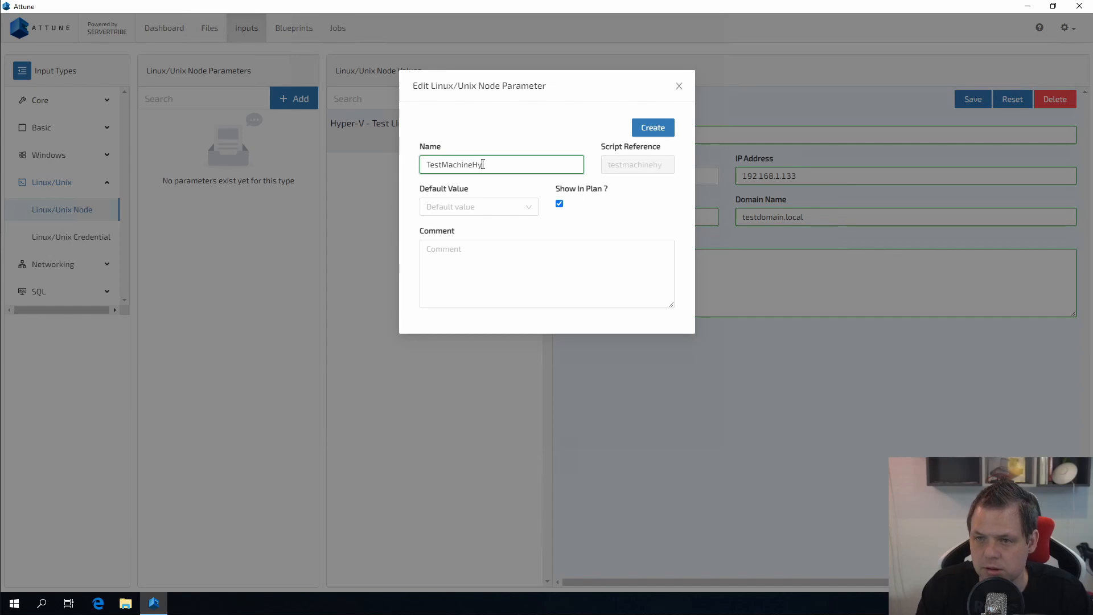
text(perV-Li)
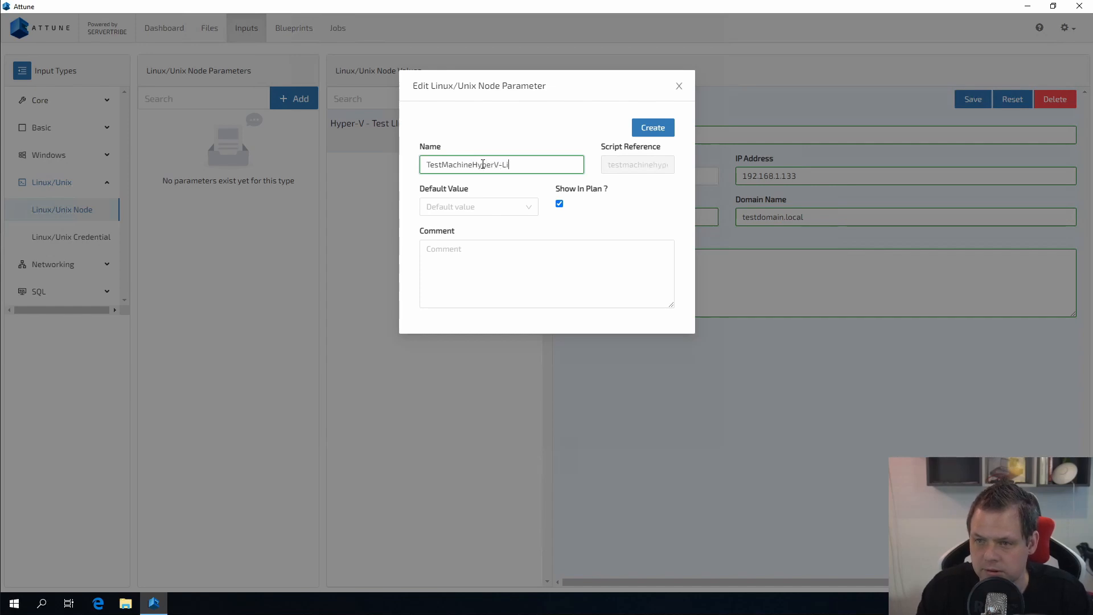
text(nux)
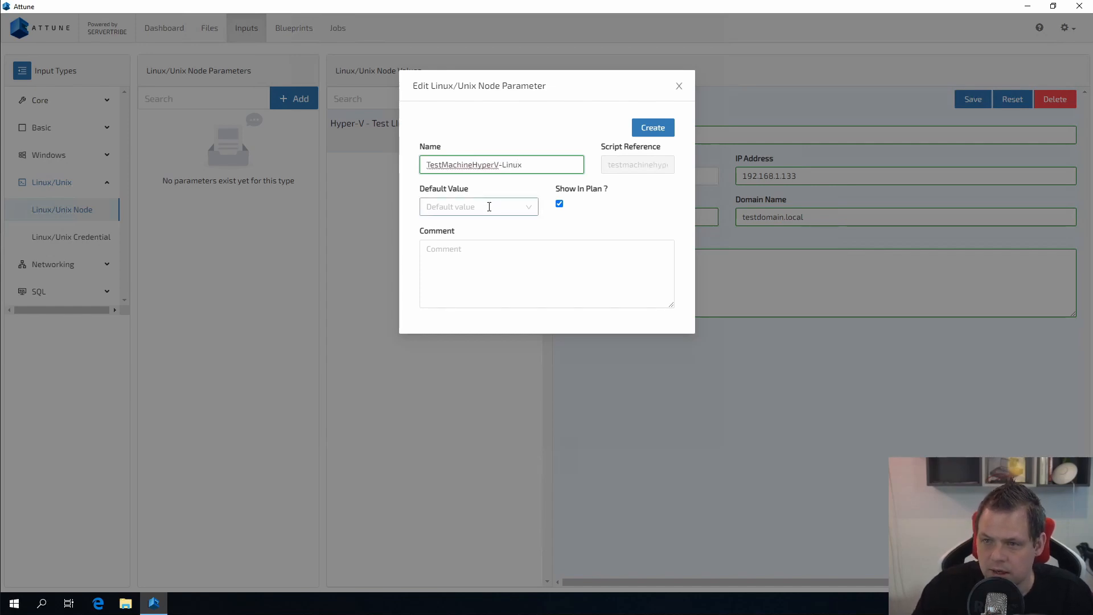
click(524, 206)
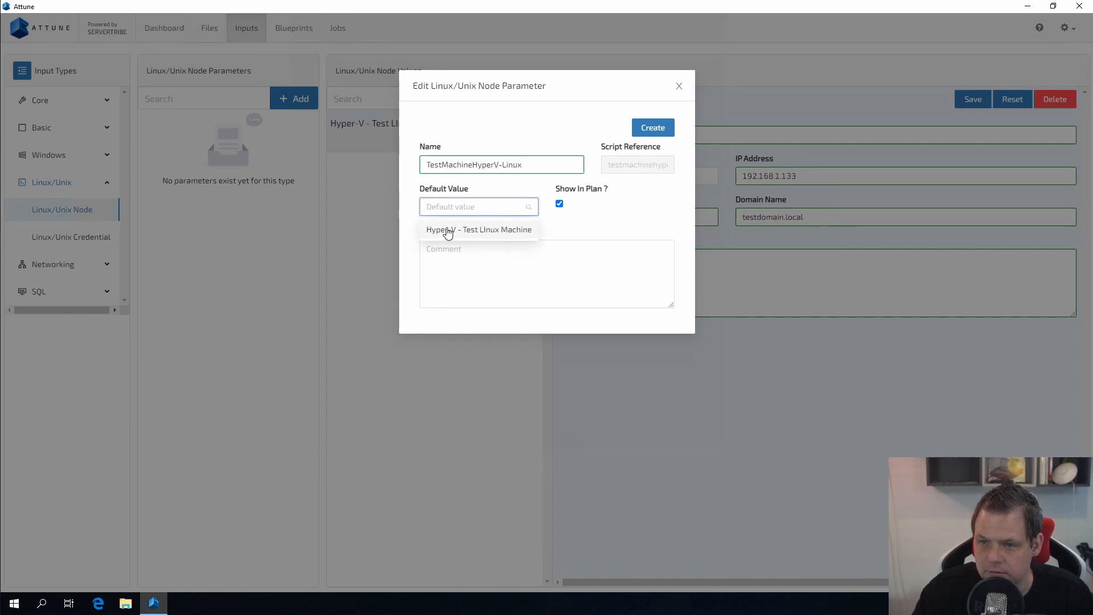
click(464, 231)
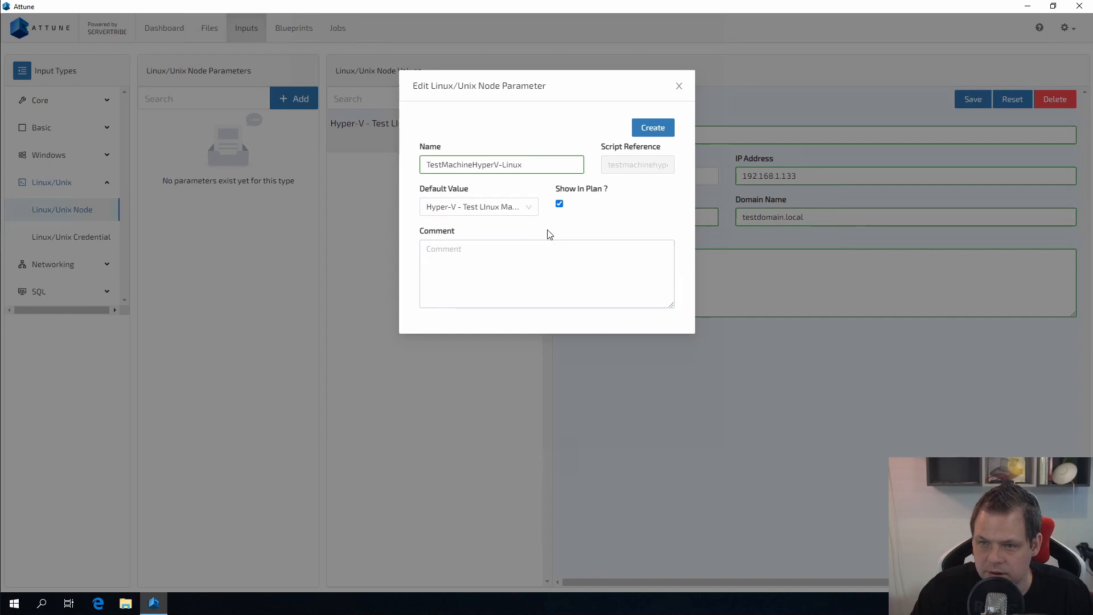
click(510, 263)
click(643, 128)
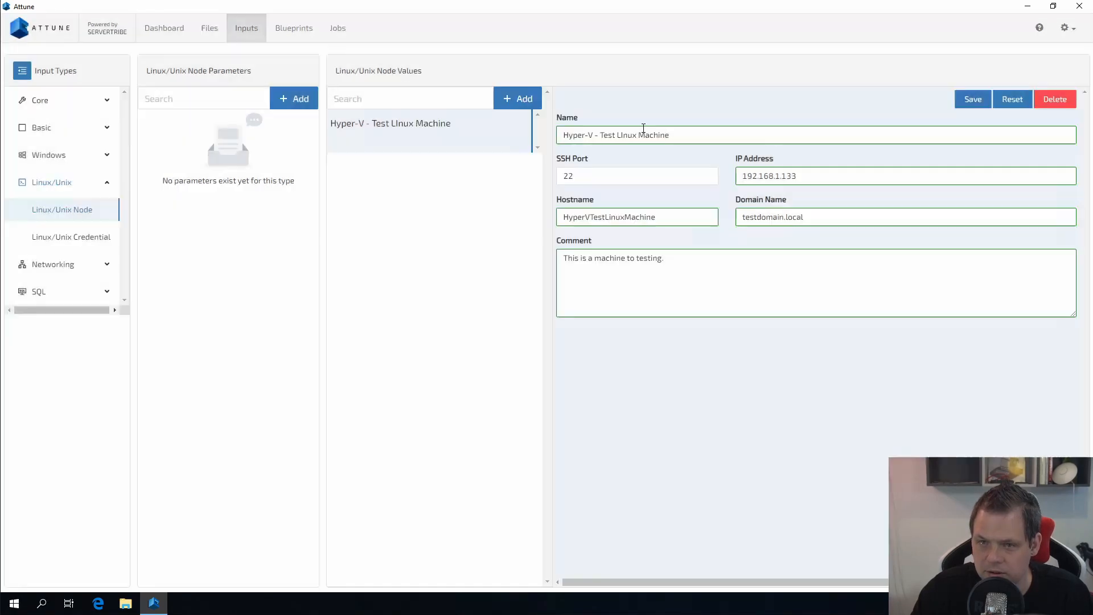
Step: Add a Linux/Unix credential named 'Defualt unsecure root user' with user root
click(69, 242)
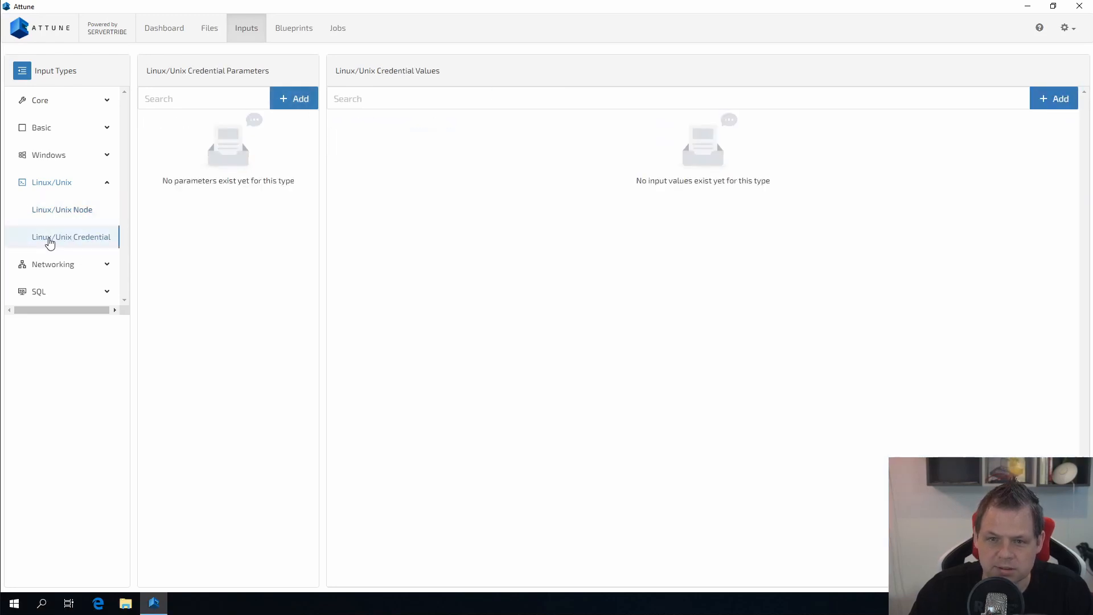
click(1064, 108)
click(712, 131)
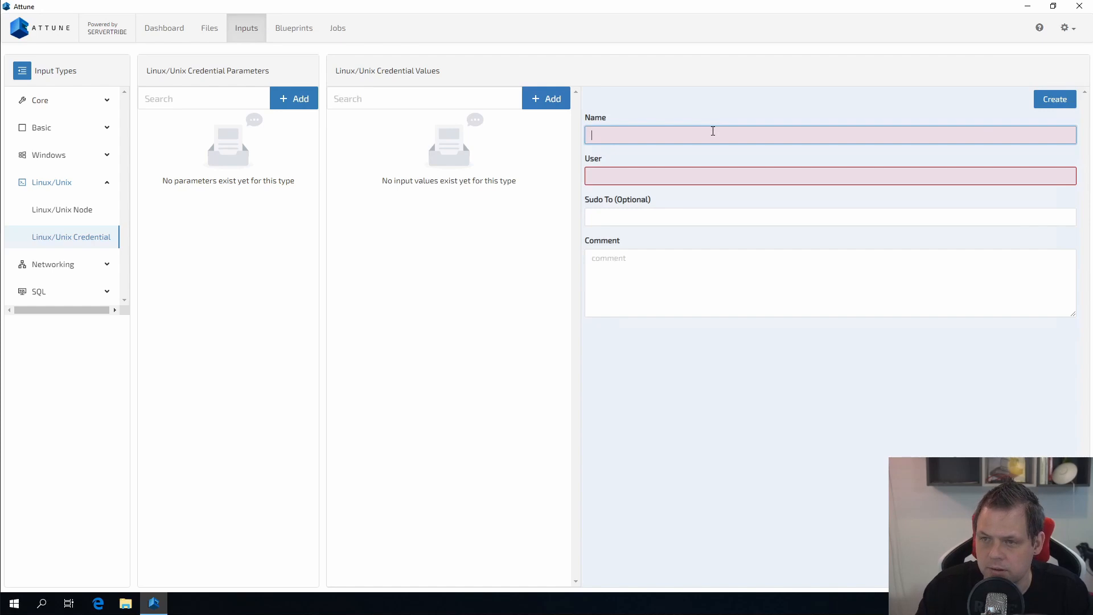
text(Default)
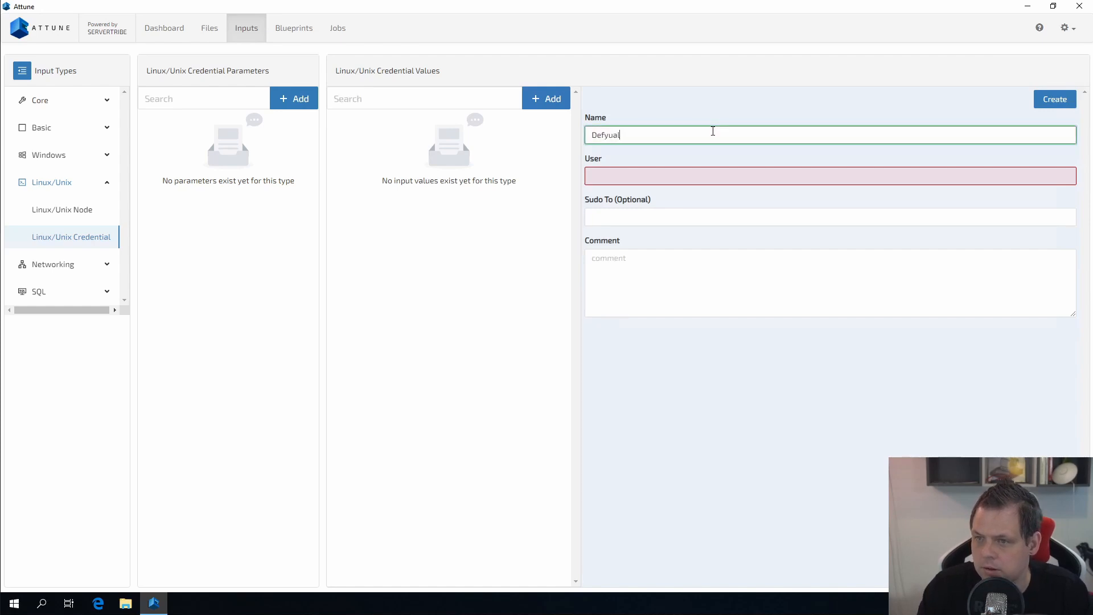
key(ctrl+a)
text(Defualt unsecu)
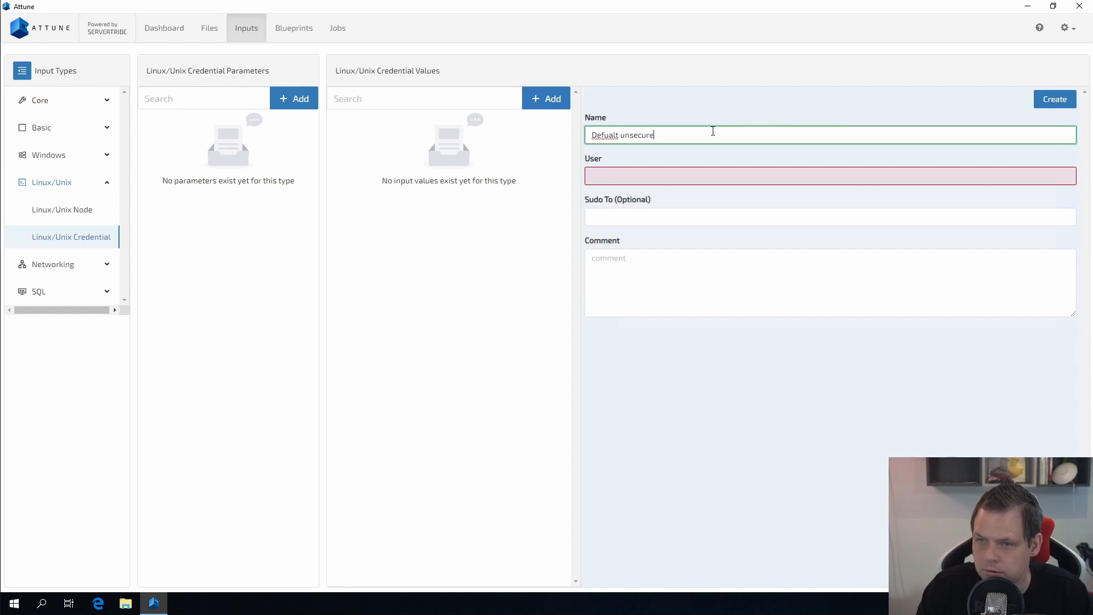
key(BackSpace)
key(BackSpace)
key(BackSpace)
key(BackSpace)
key(BackSpace)
key(BackSpace)
key(BackSpace)
key(BackSpace)
key(BackSpace)
text(unsecure)
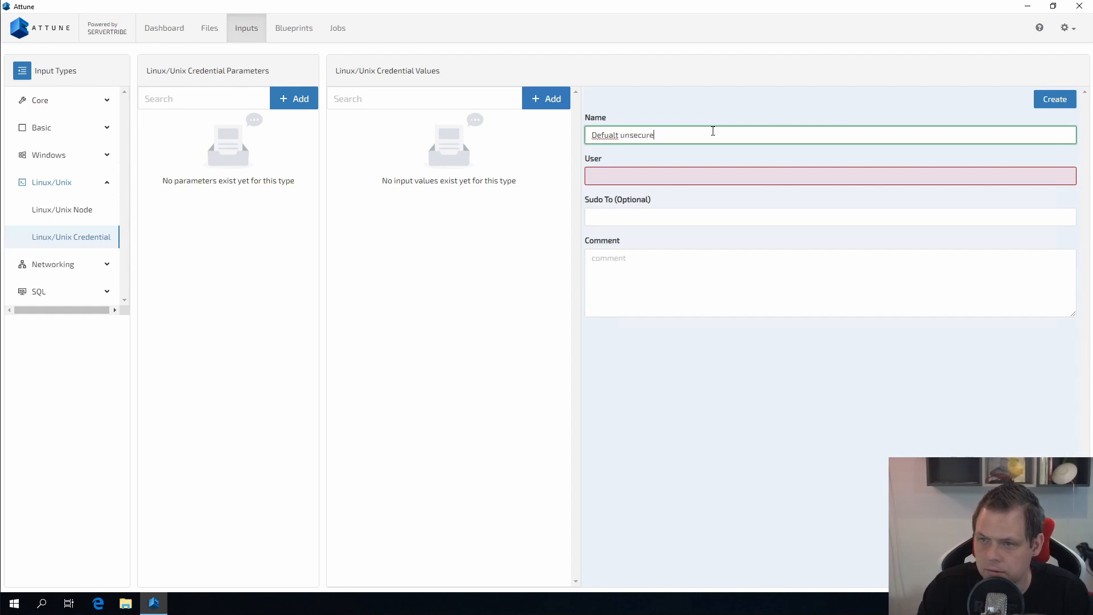
text( root user)
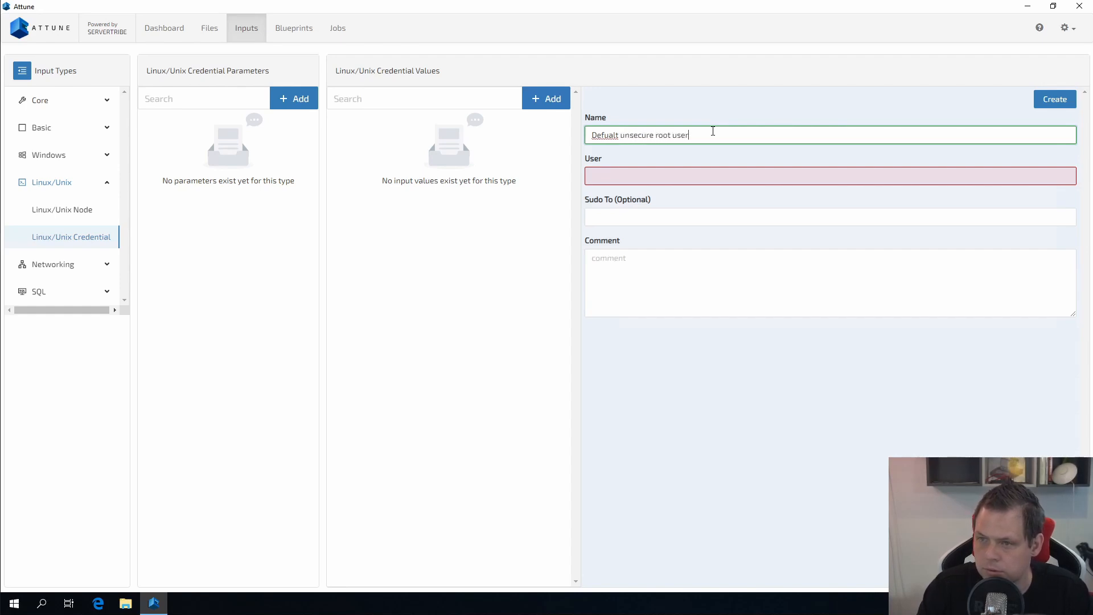
key(Tab)
text(root)
key(Tab)
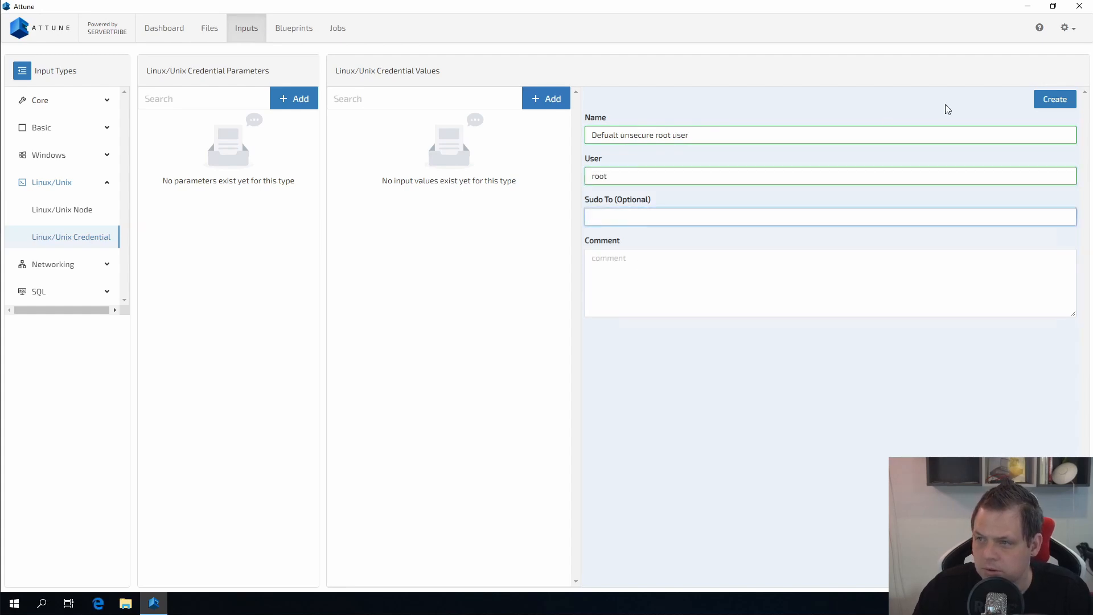
Step: Add a test-only warning comment to the credential and create it
click(878, 265)
text(This)
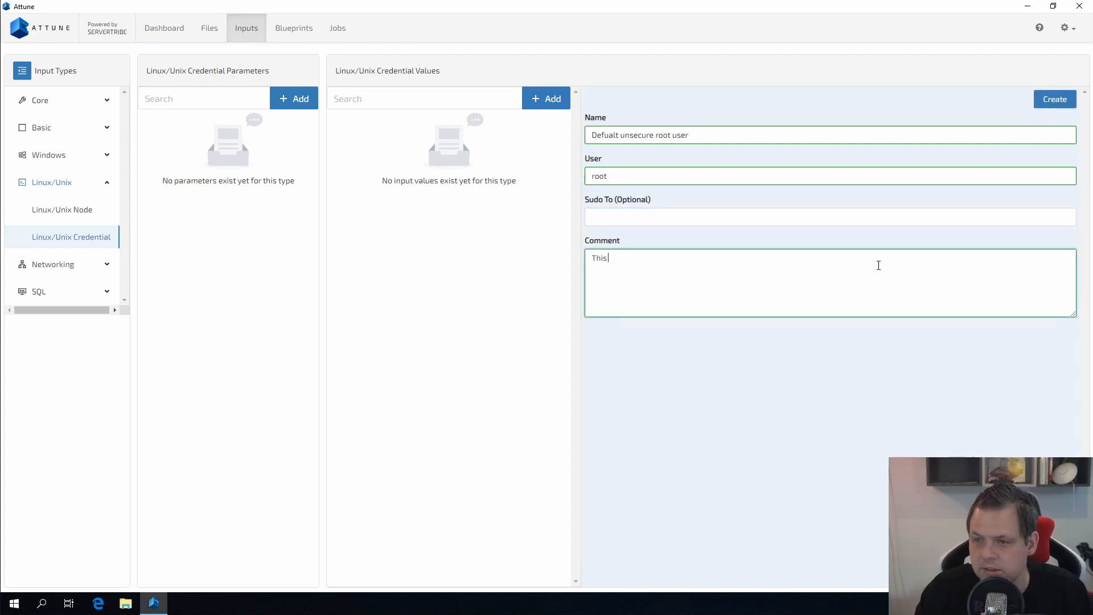
text( user is only )
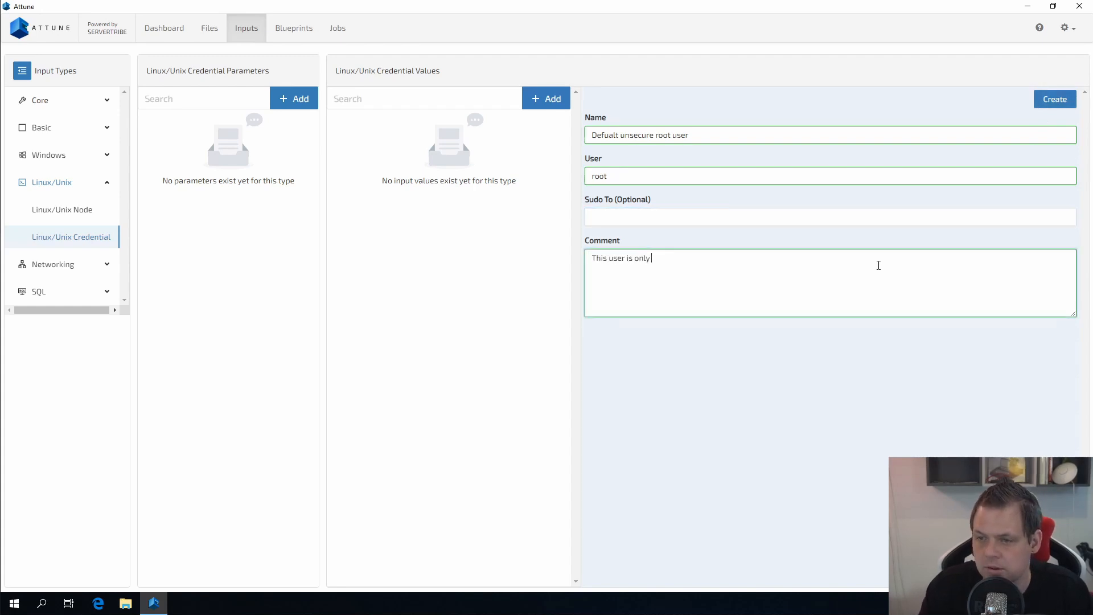
text(for test, do n)
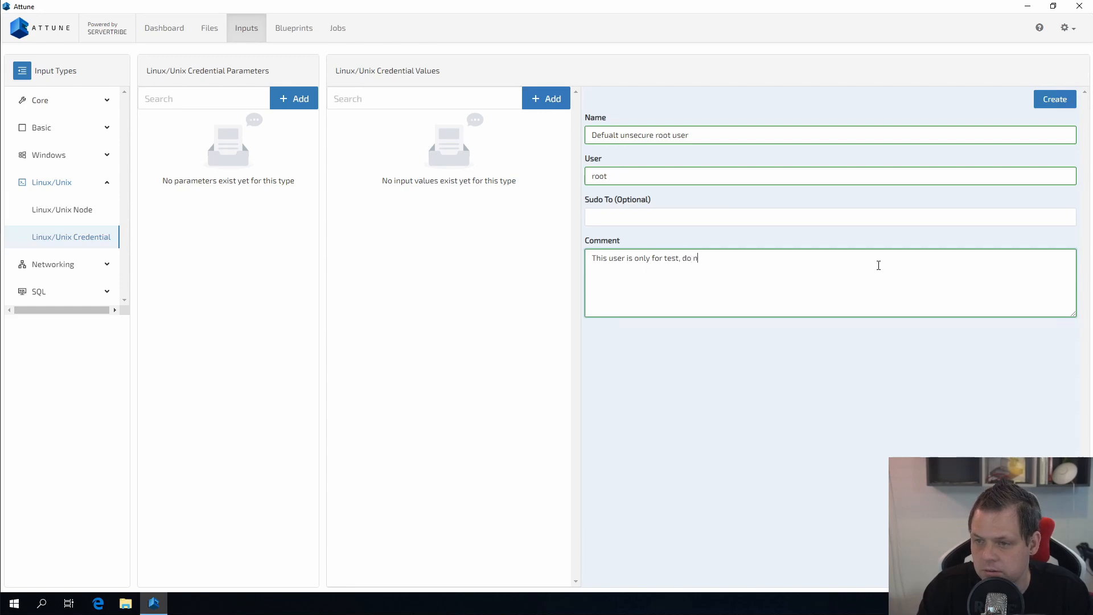
text(ot use sn)
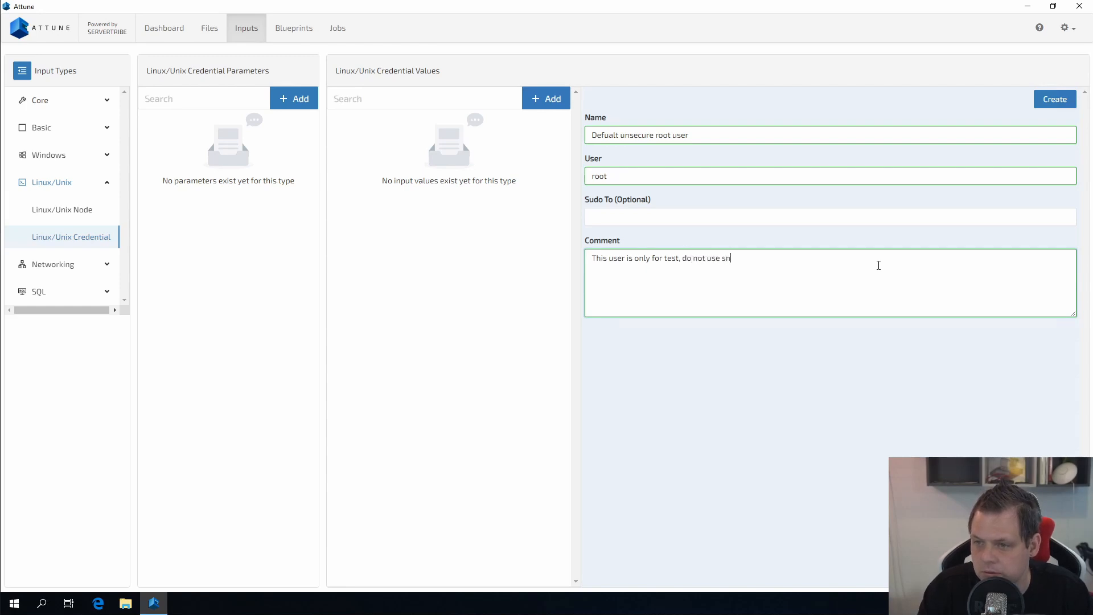
key(BackSpace)
text(imple password)
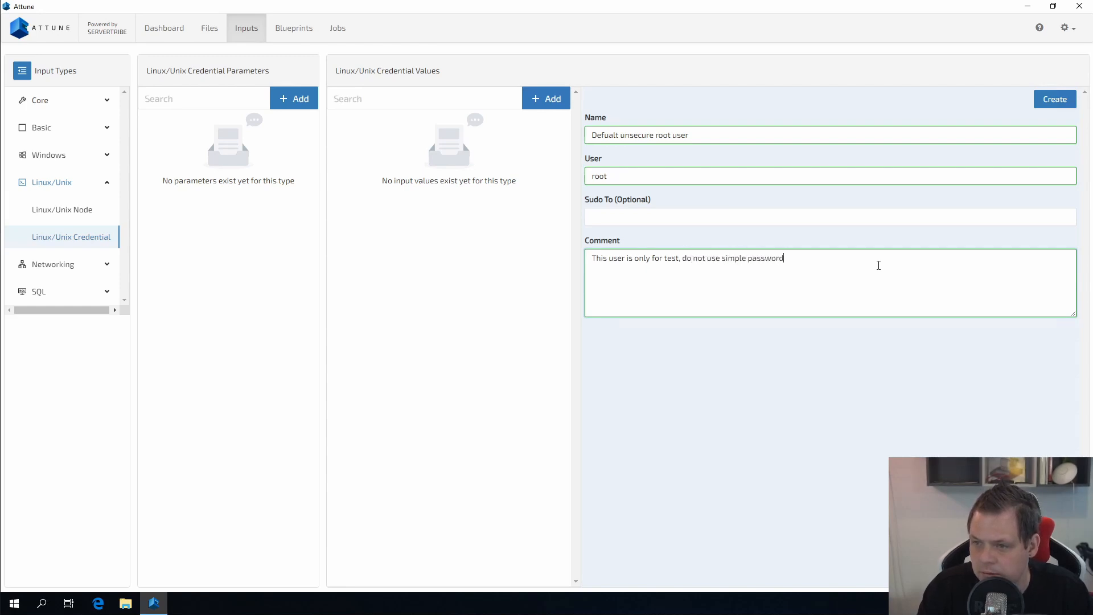
text( normal.)
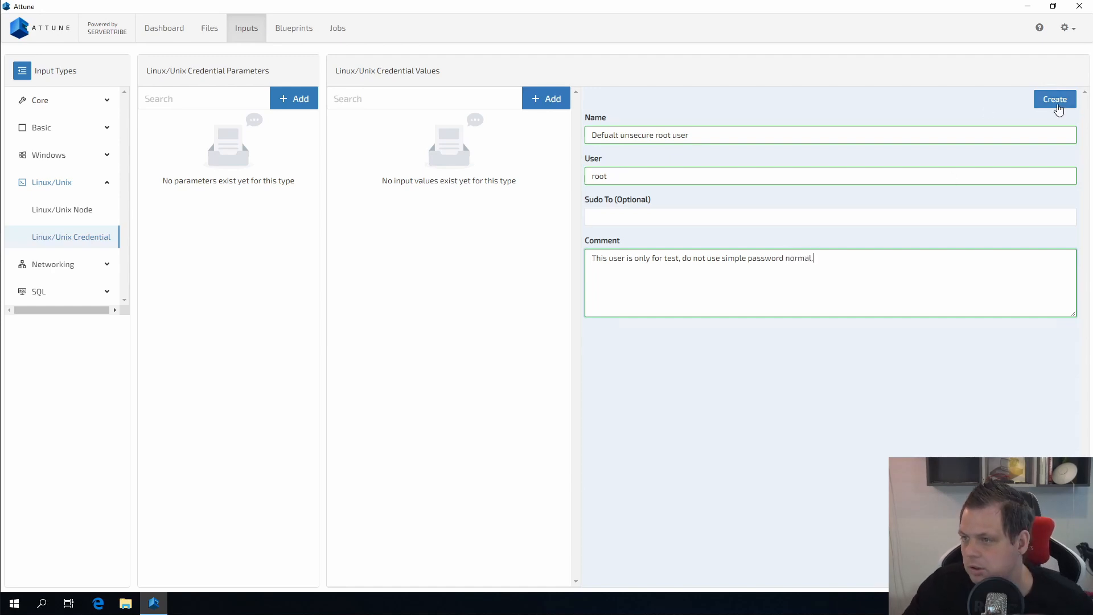
click(1057, 106)
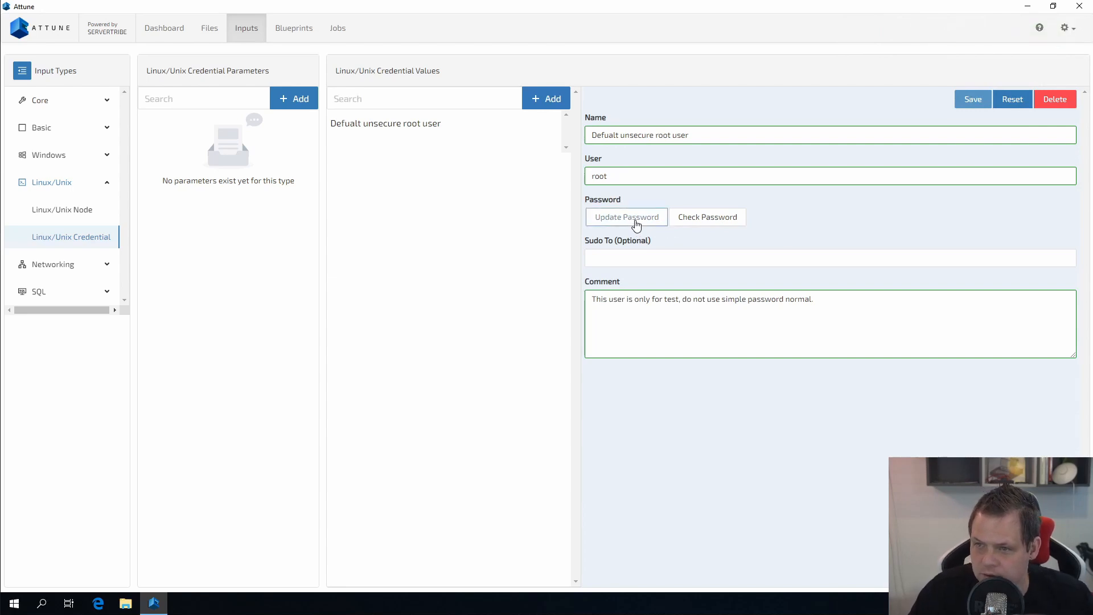
Step: Set a password for the 'Defualt unsecure root user' credential and close the password dialog
click(636, 222)
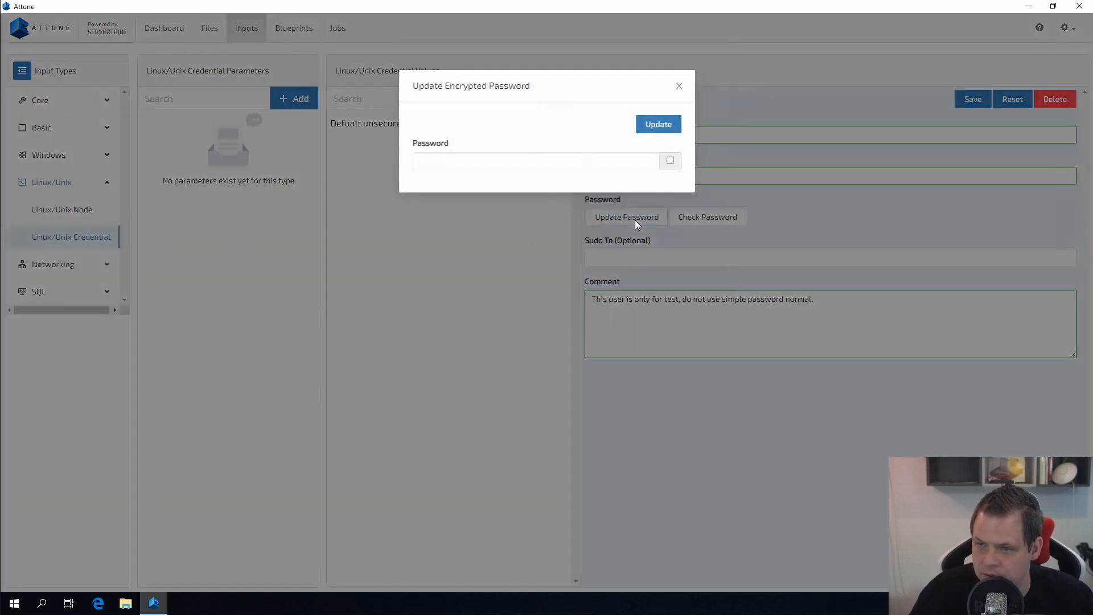
click(671, 162)
click(632, 164)
text(12)
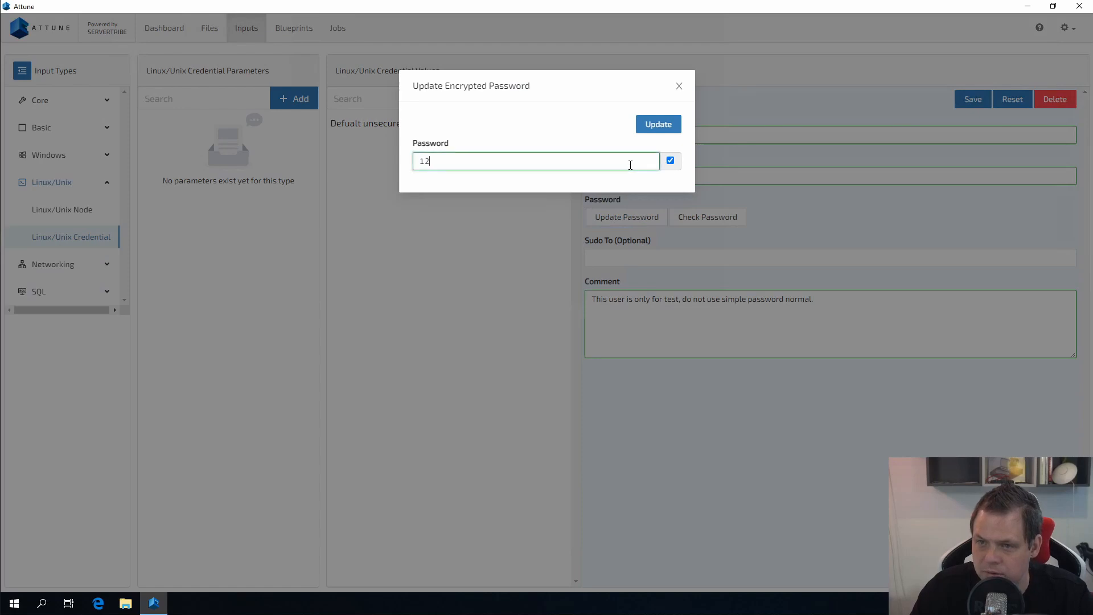
text(3456)
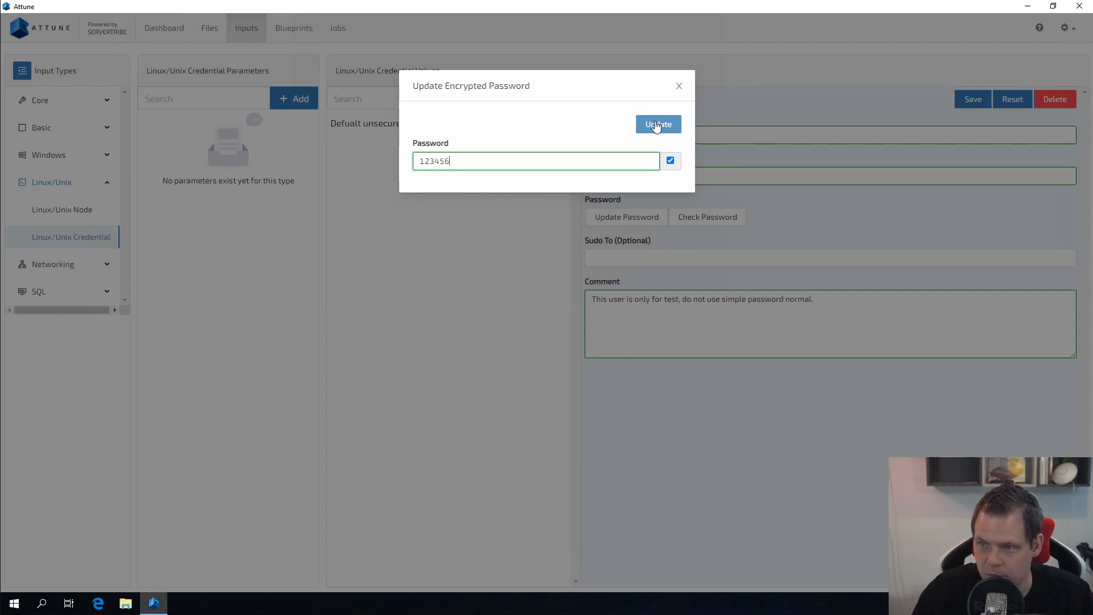
click(657, 124)
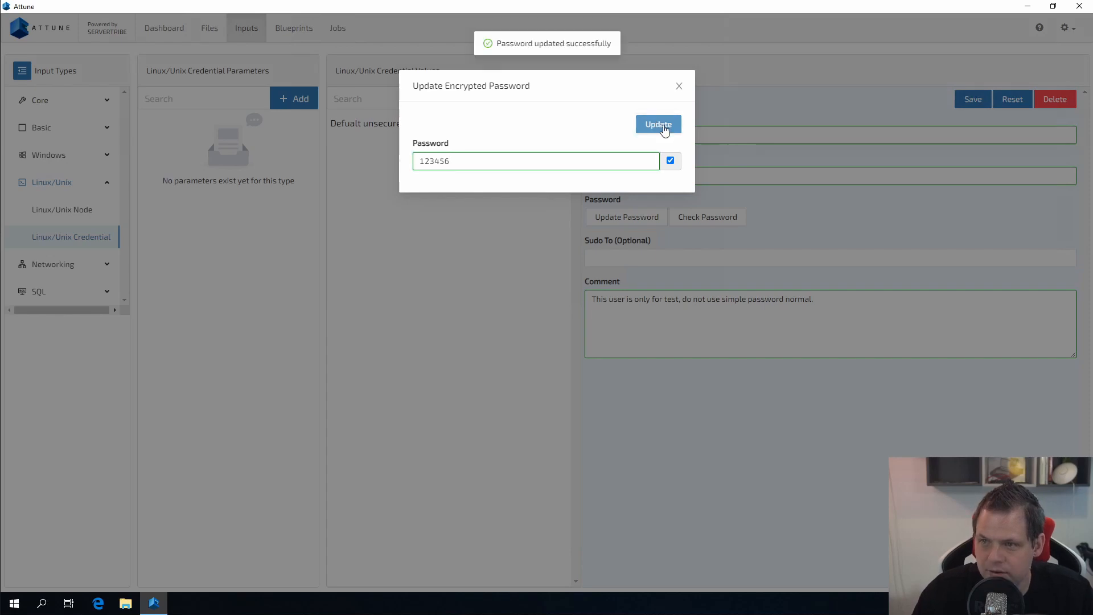
click(680, 87)
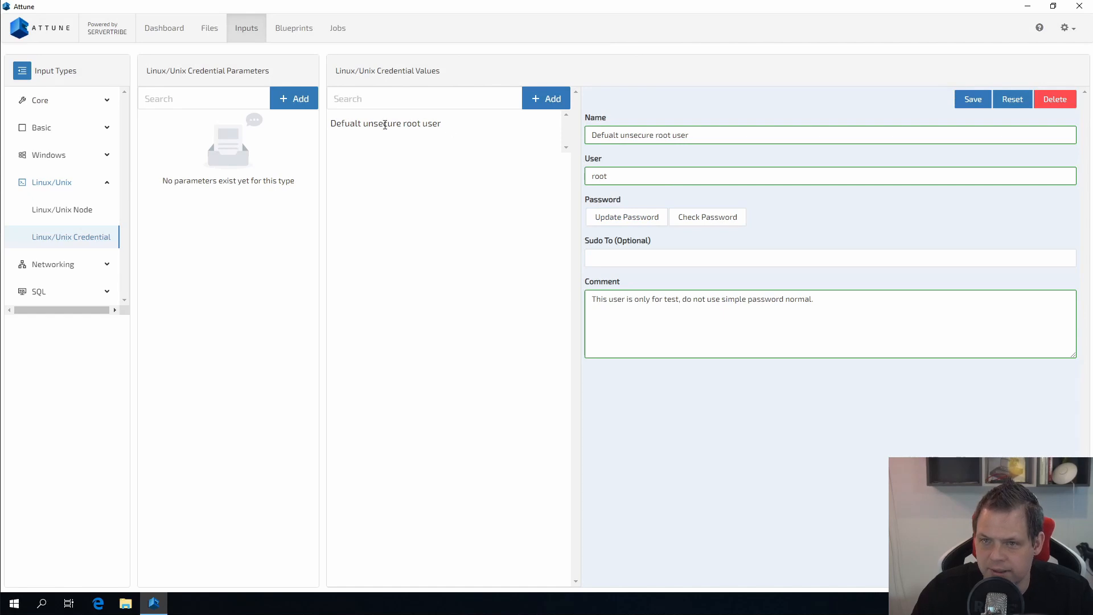
Step: Add credential parameter 'root - unsecure user' defaulting to the Defualt unsecure root user credential
click(310, 100)
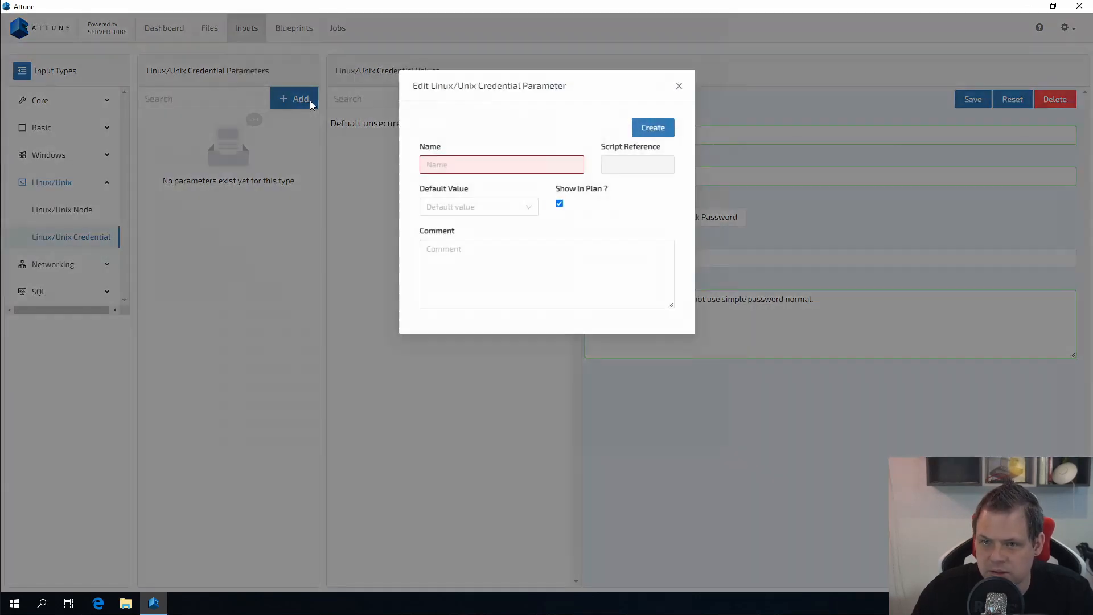
click(494, 163)
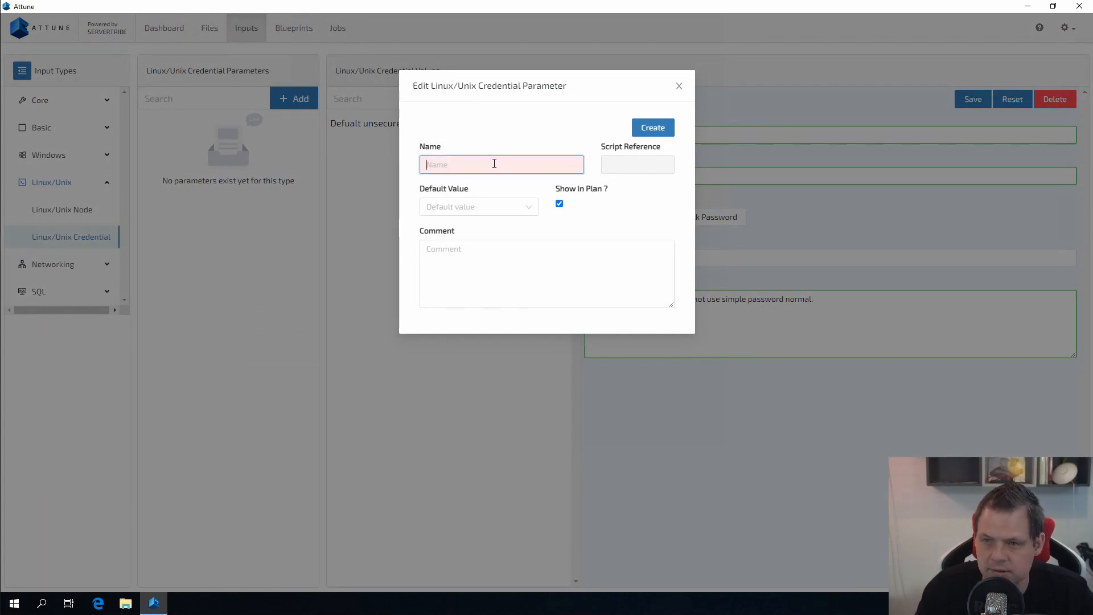
text(root - u)
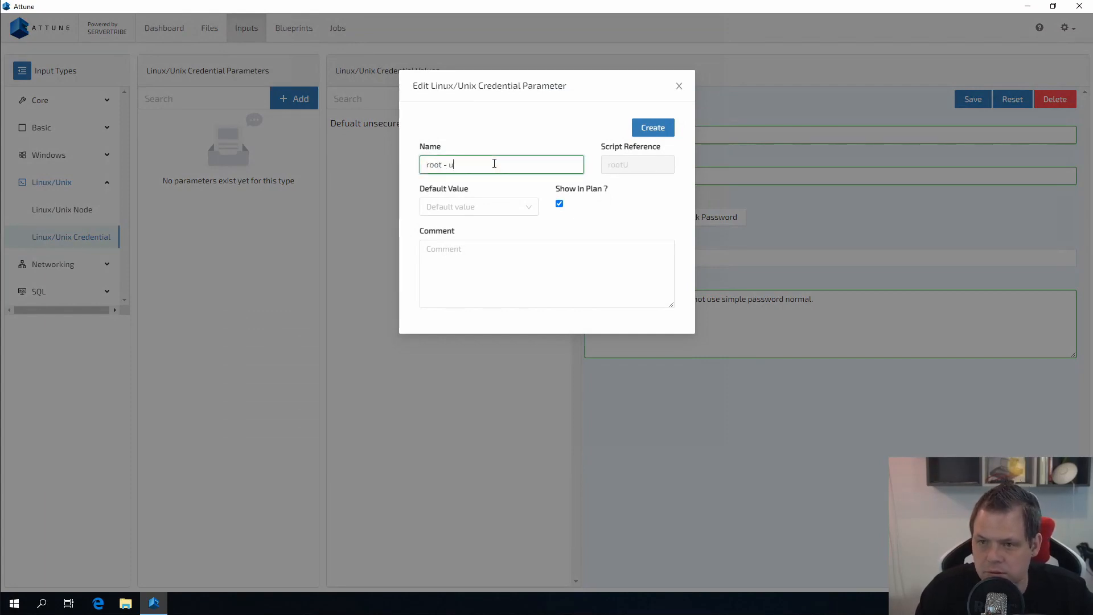
text(nsecure )
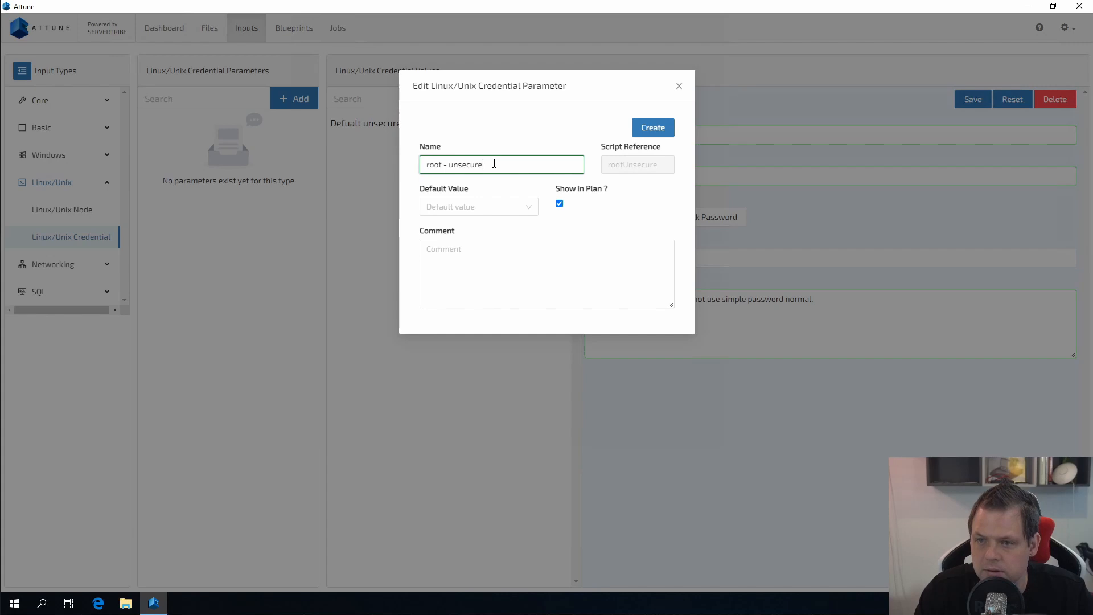
text(user)
click(485, 206)
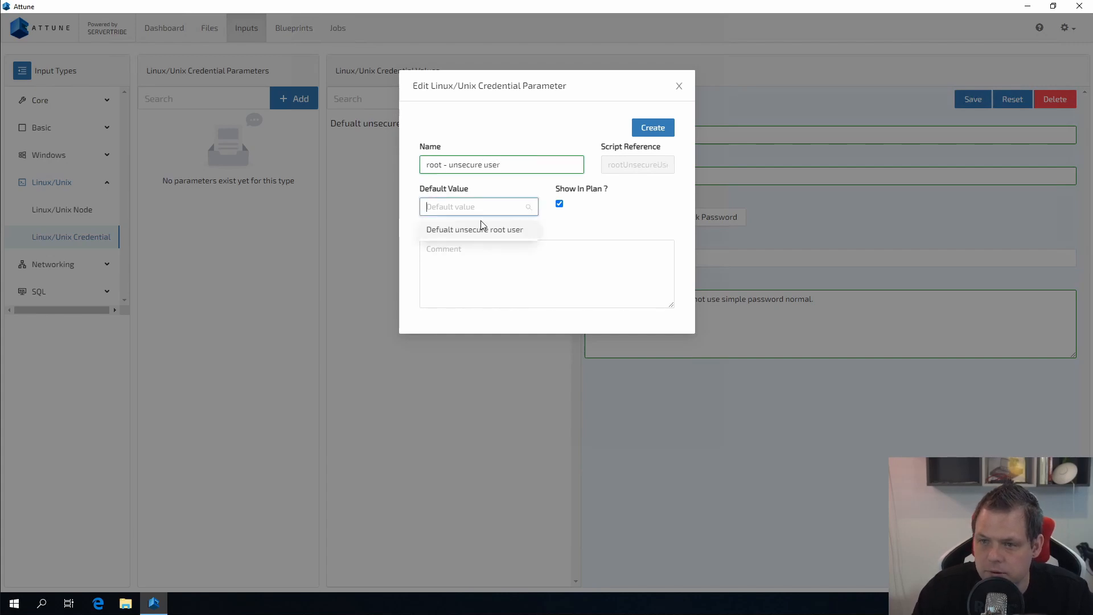
click(495, 230)
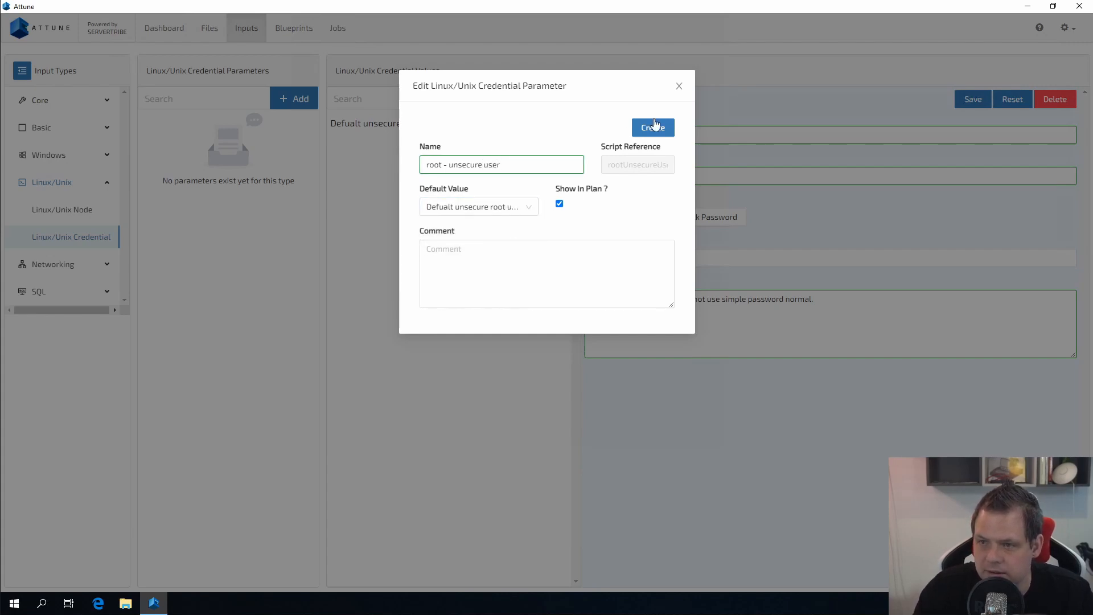
click(655, 127)
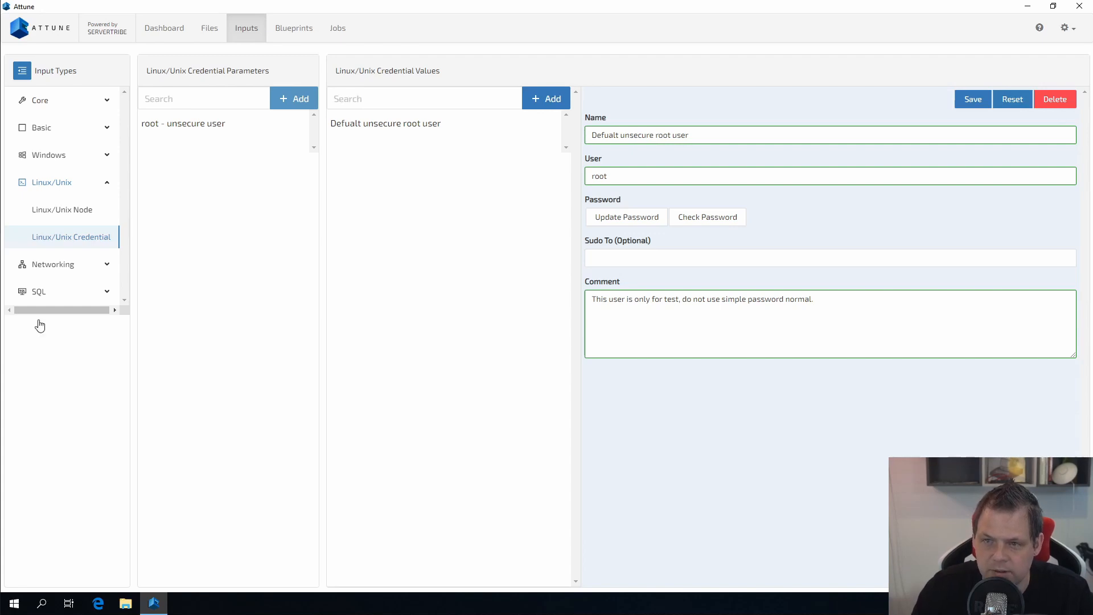
click(81, 212)
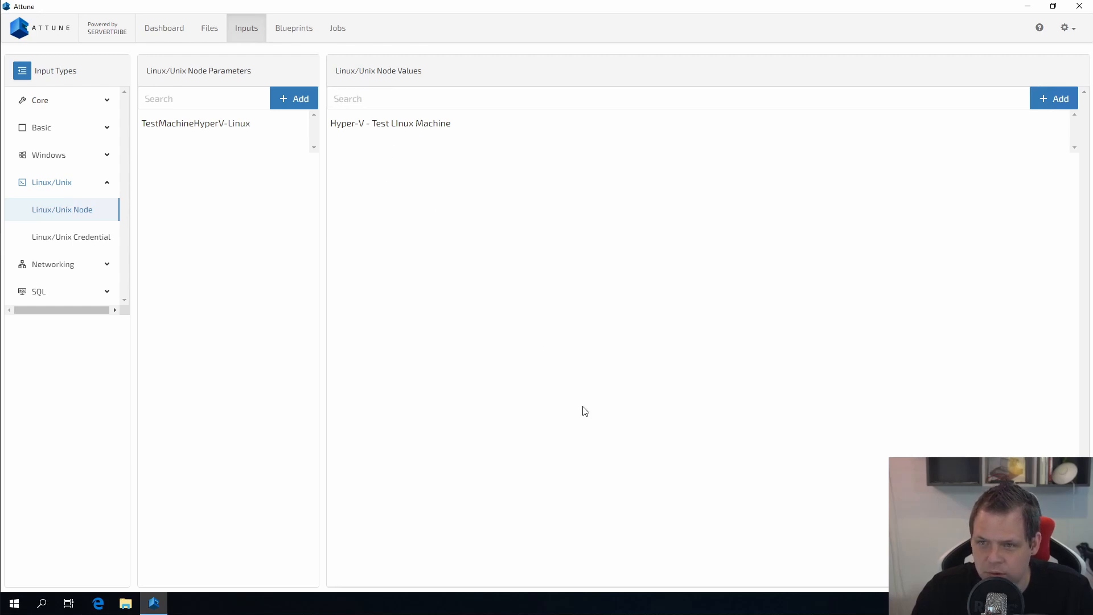
click(602, 137)
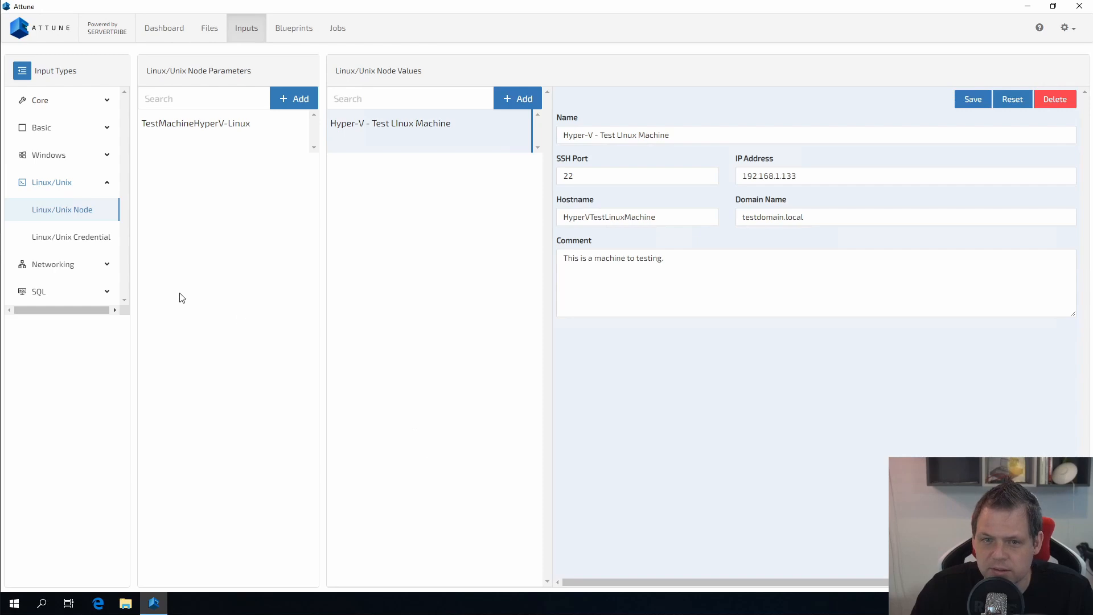
click(205, 129)
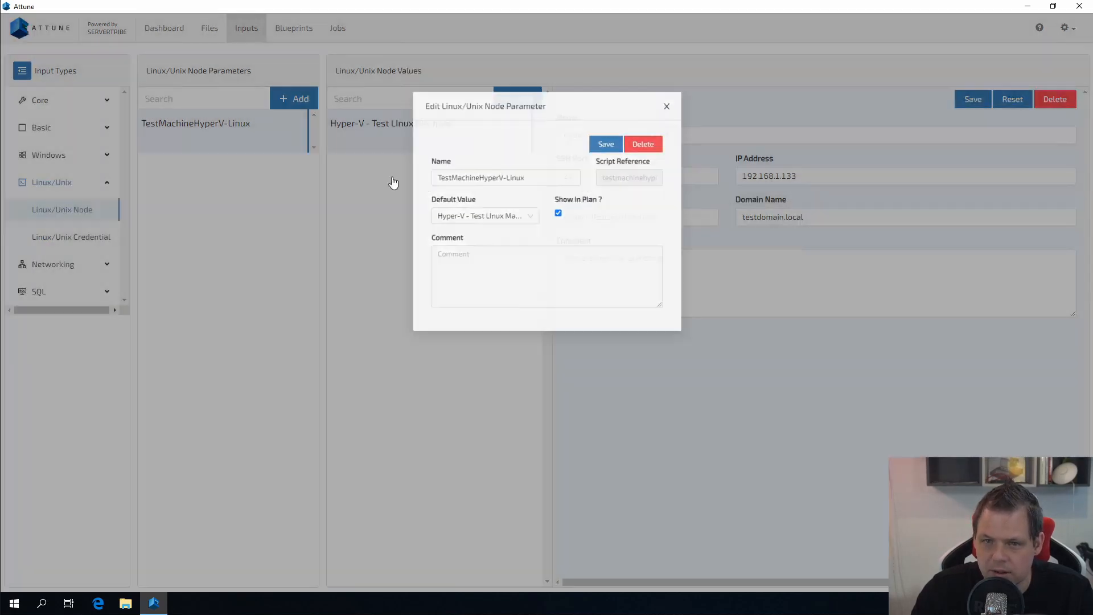
click(392, 182)
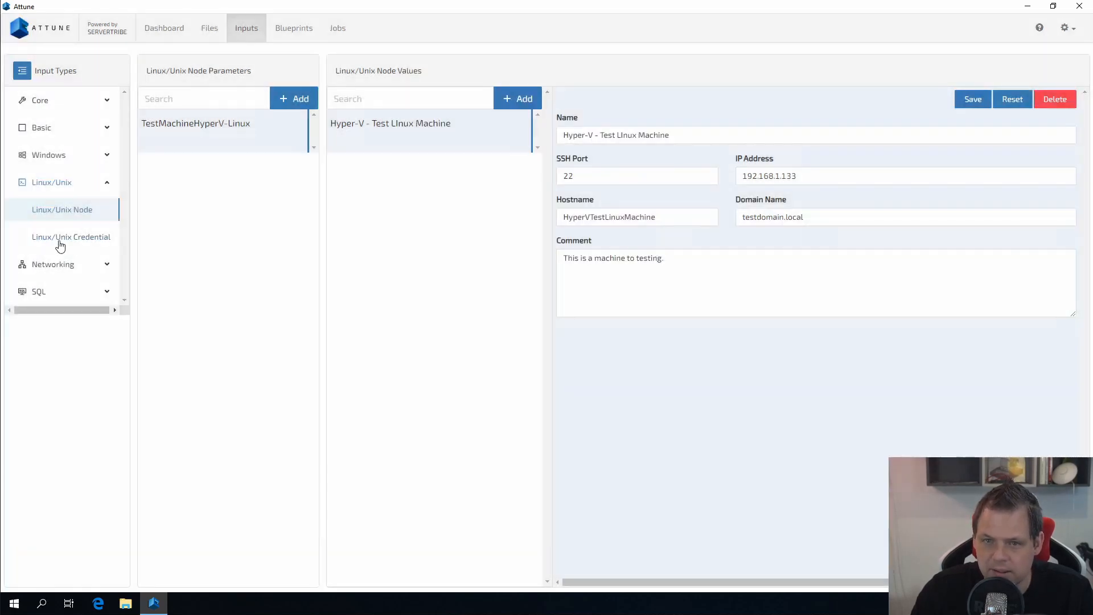
click(59, 239)
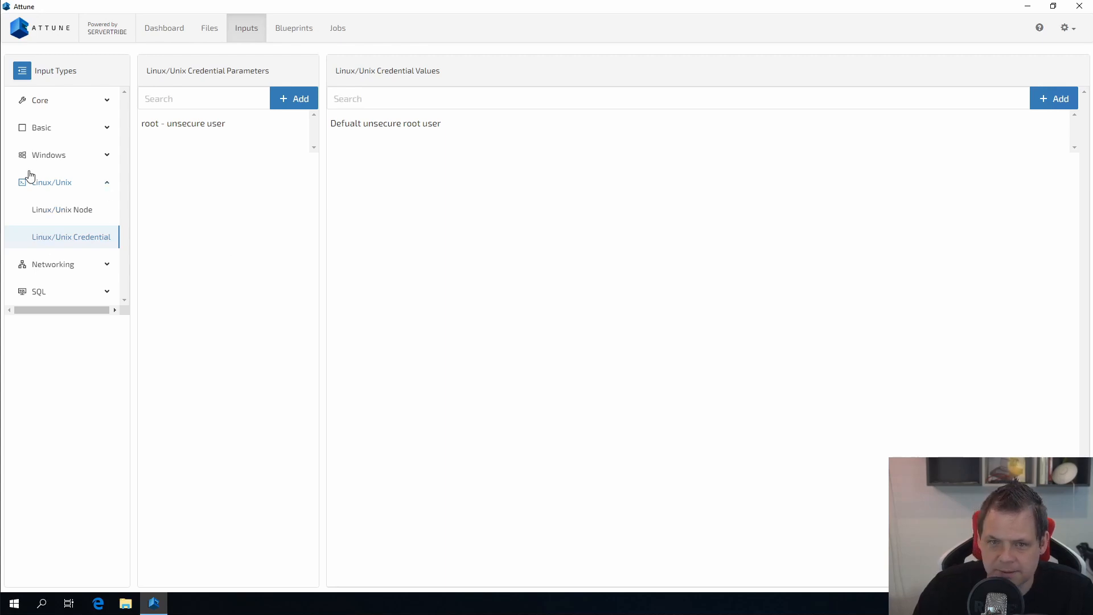
Step: Create blueprint 'My first blueprint test task', concurrency 1, commented 'I will only use this blueprint for testing!'
click(292, 30)
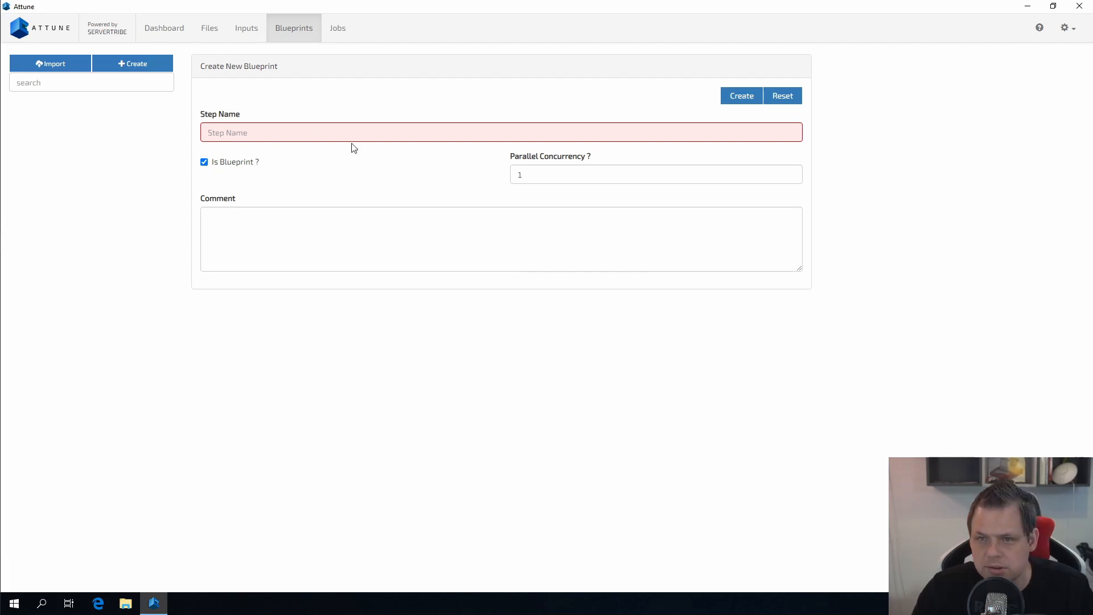
click(255, 30)
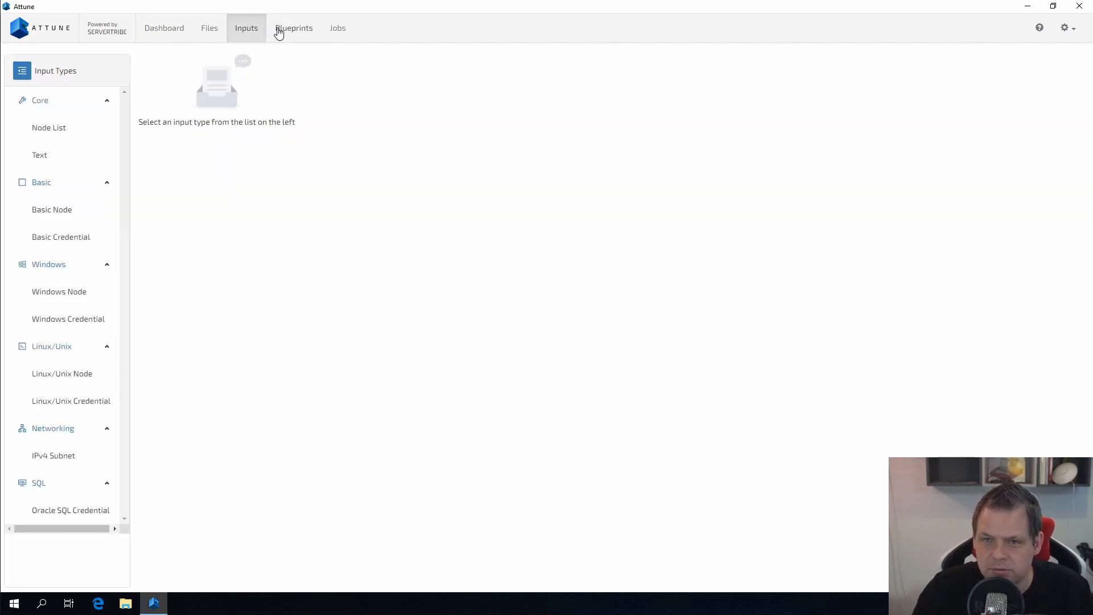
click(285, 29)
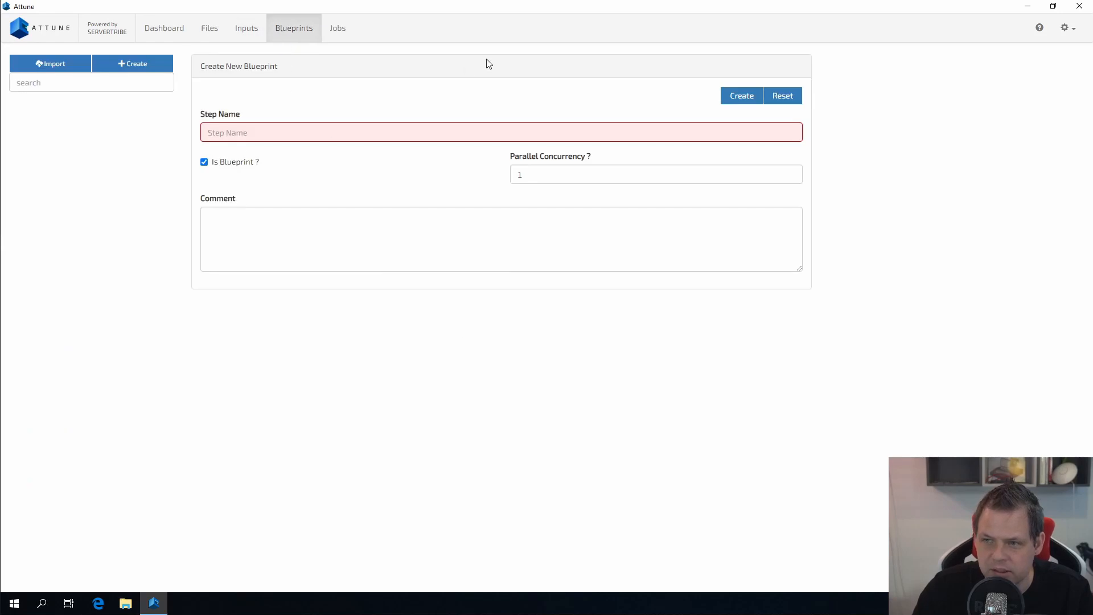
click(387, 128)
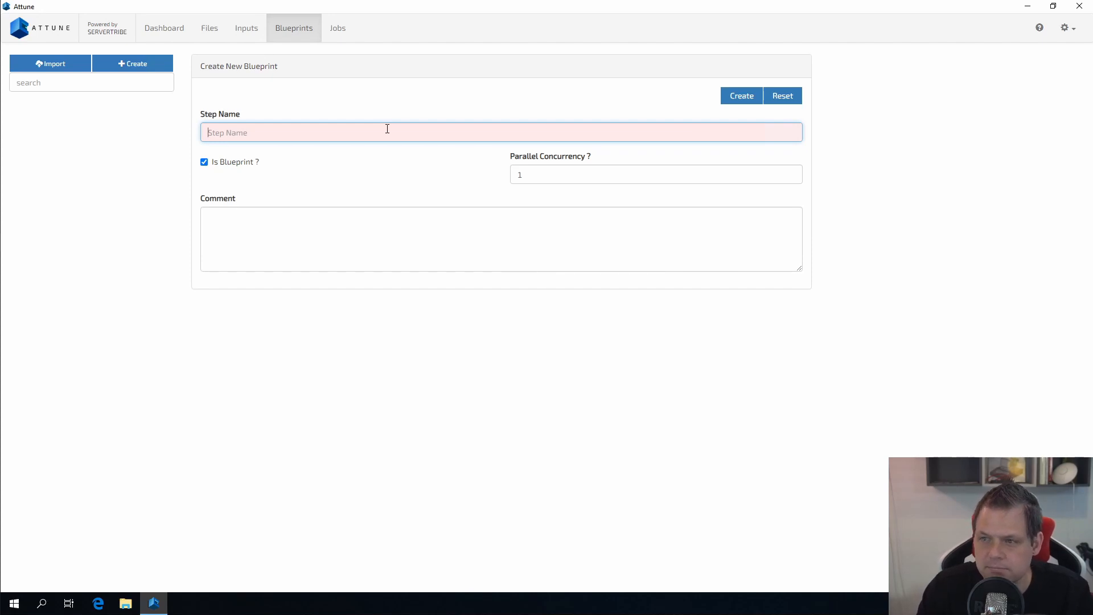
text(My firs)
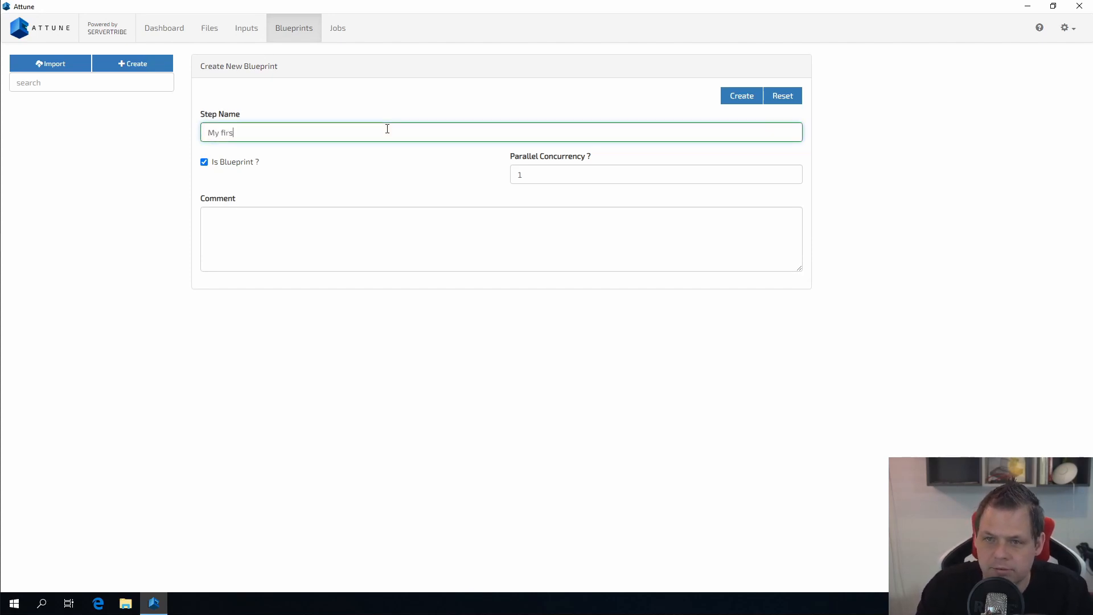
text(t blueprint test)
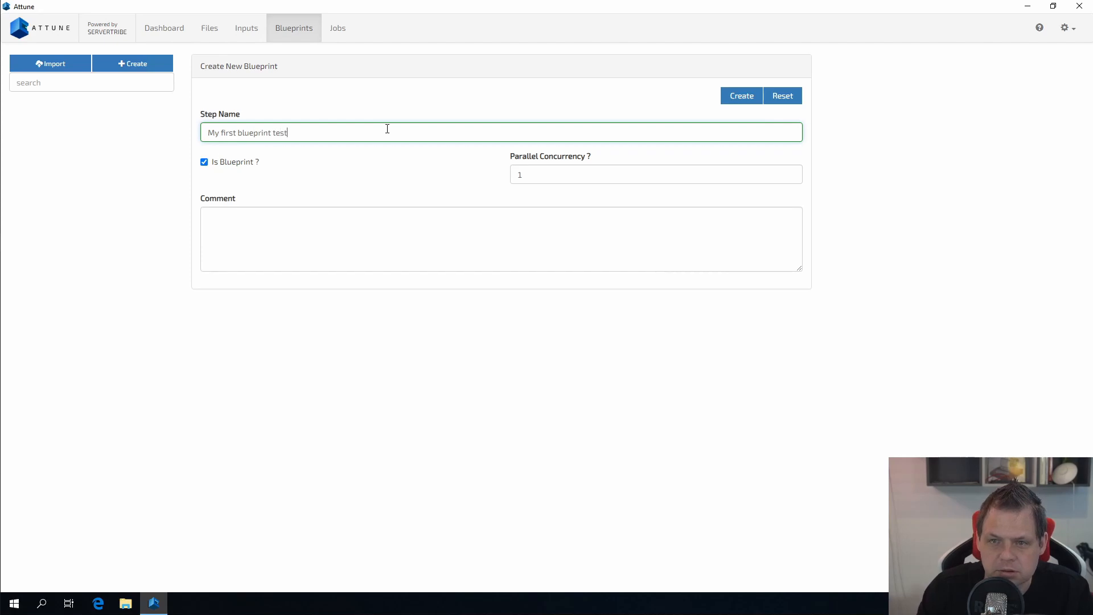
text( task)
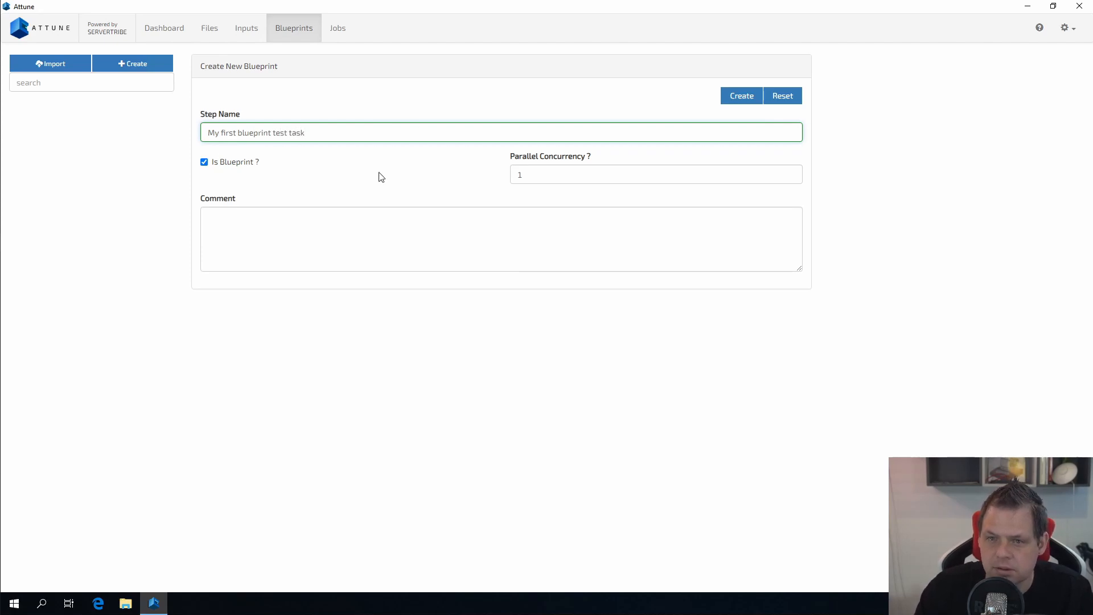
click(552, 174)
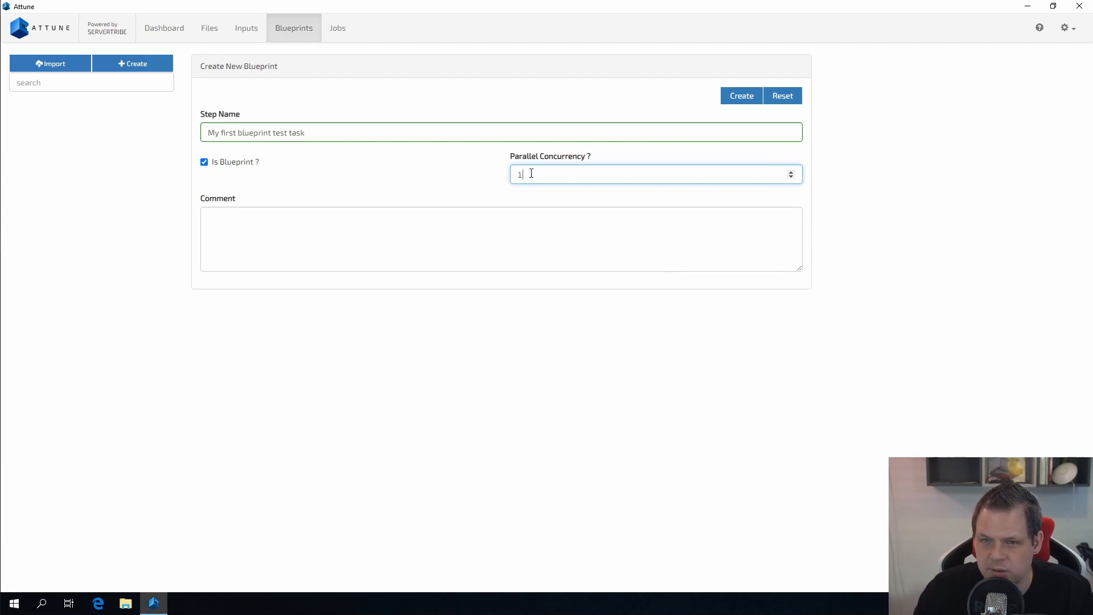
click(489, 233)
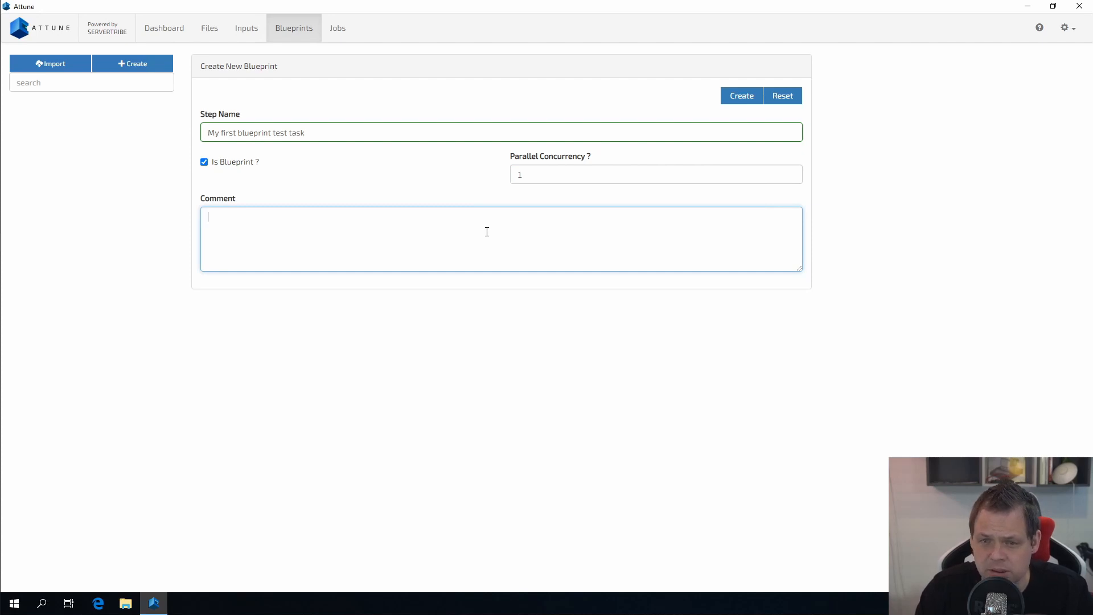
text(I will on)
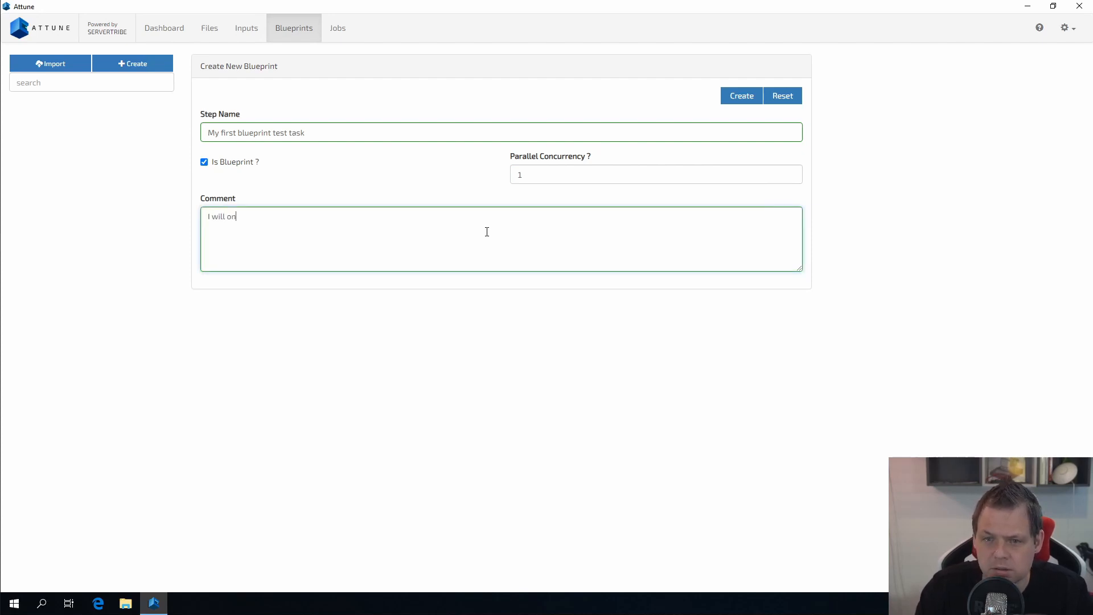
text(ly use this bluepr)
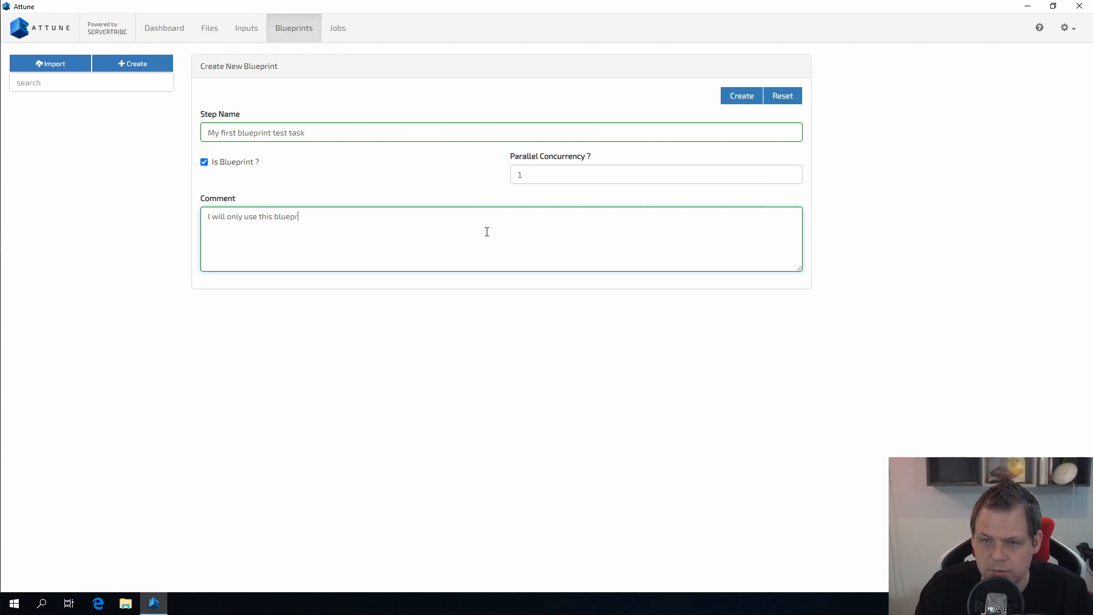
text(int for testing)
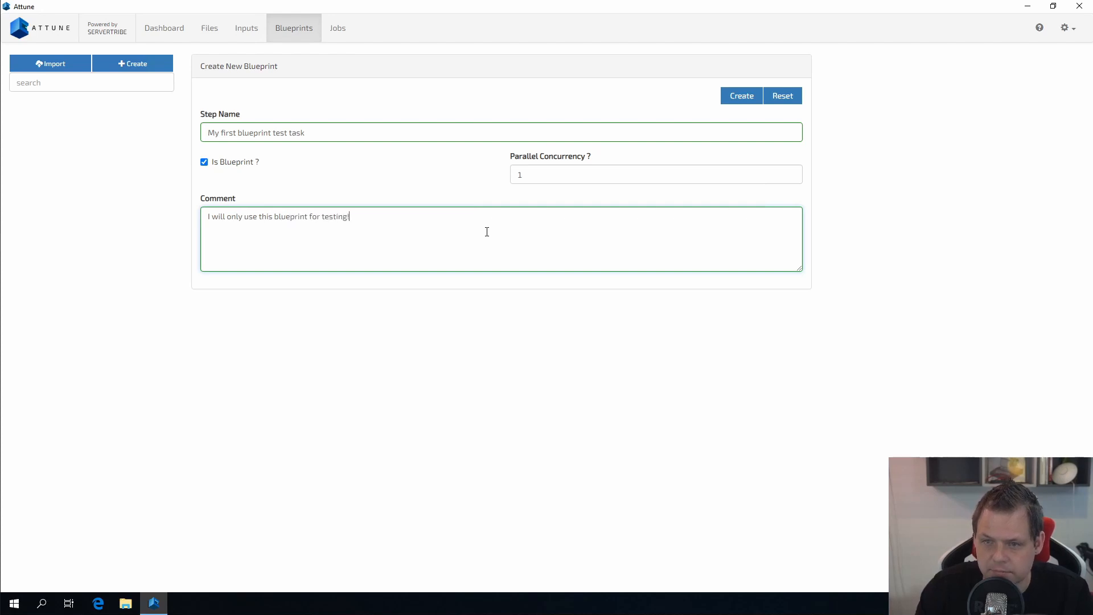
text(!)
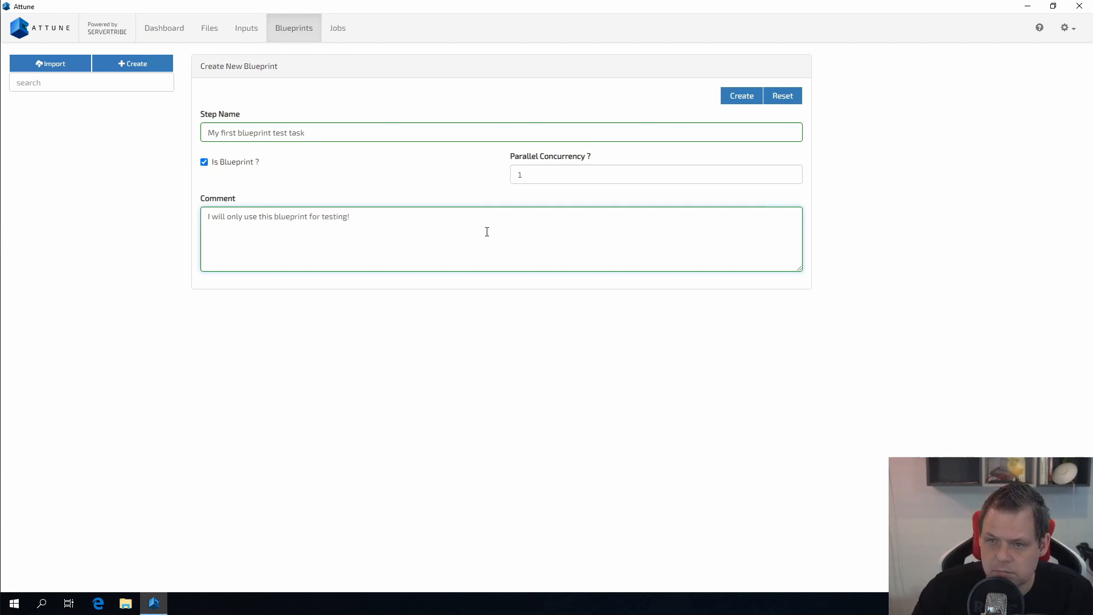
click(742, 96)
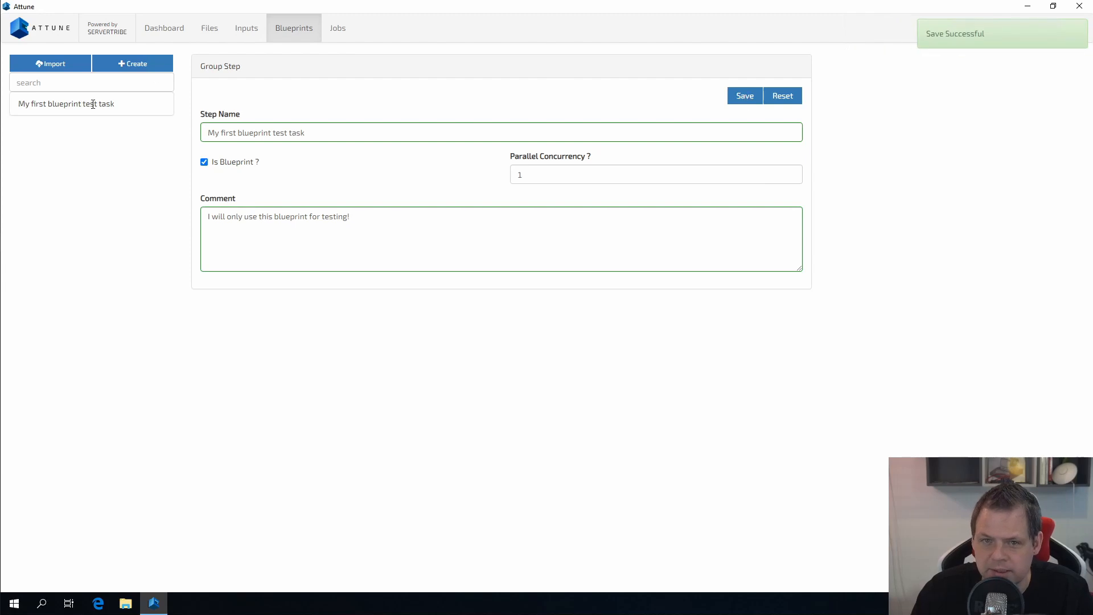
Step: Open 'My first blueprint test task', select its root step, and add a new step
click(67, 105)
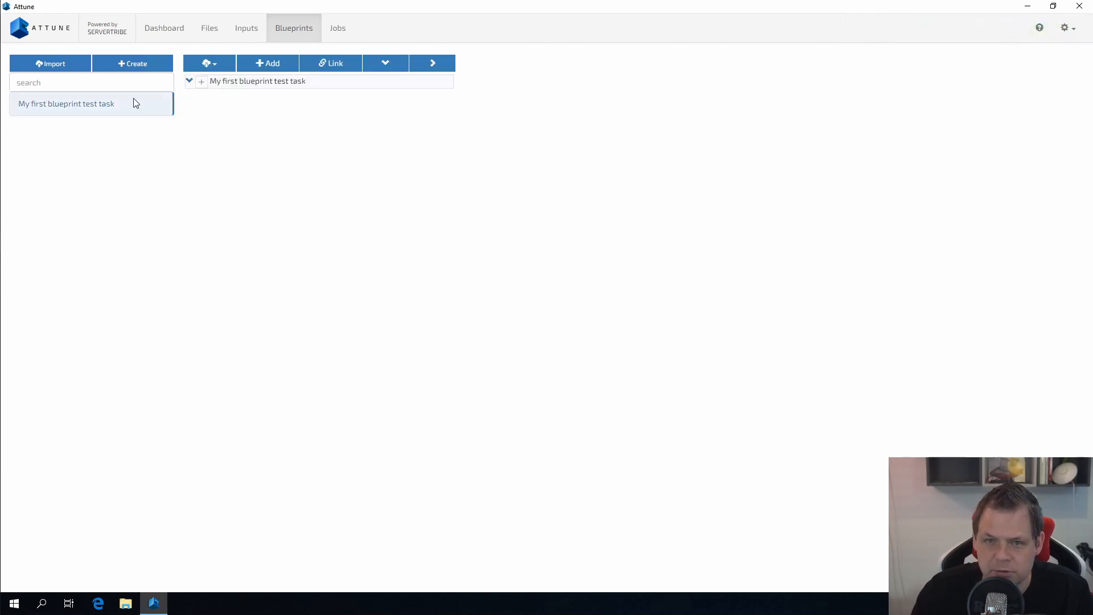
click(189, 85)
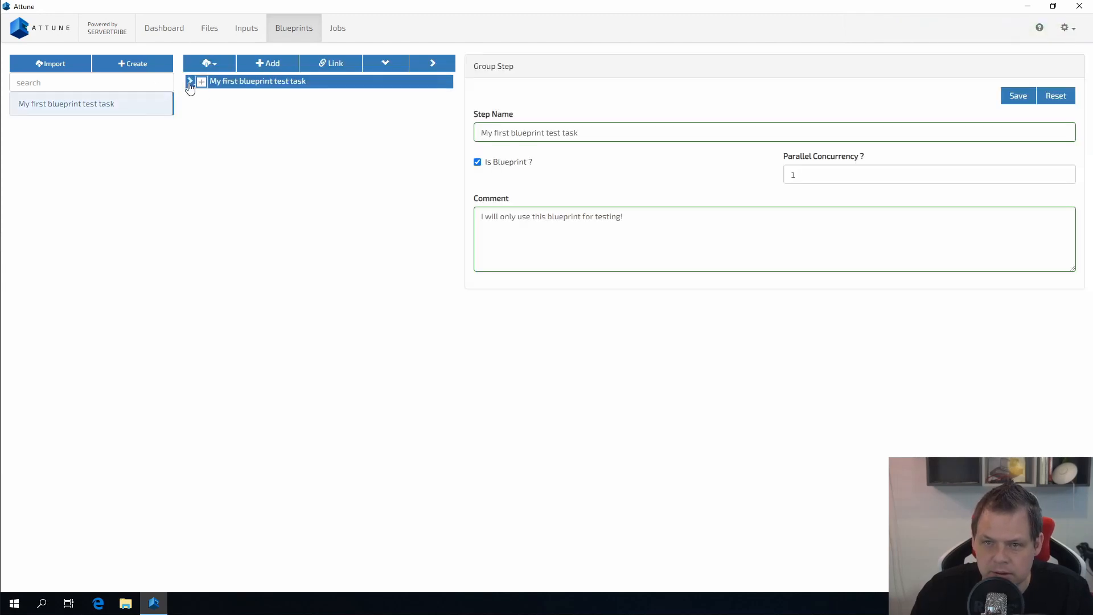
drag(190, 86, 206, 80)
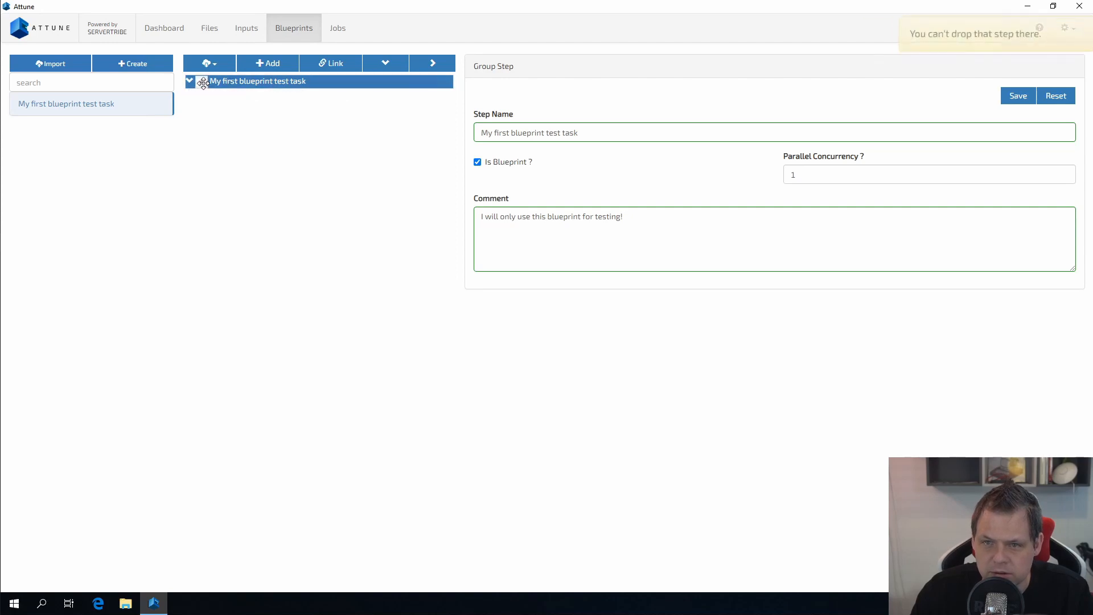
click(268, 65)
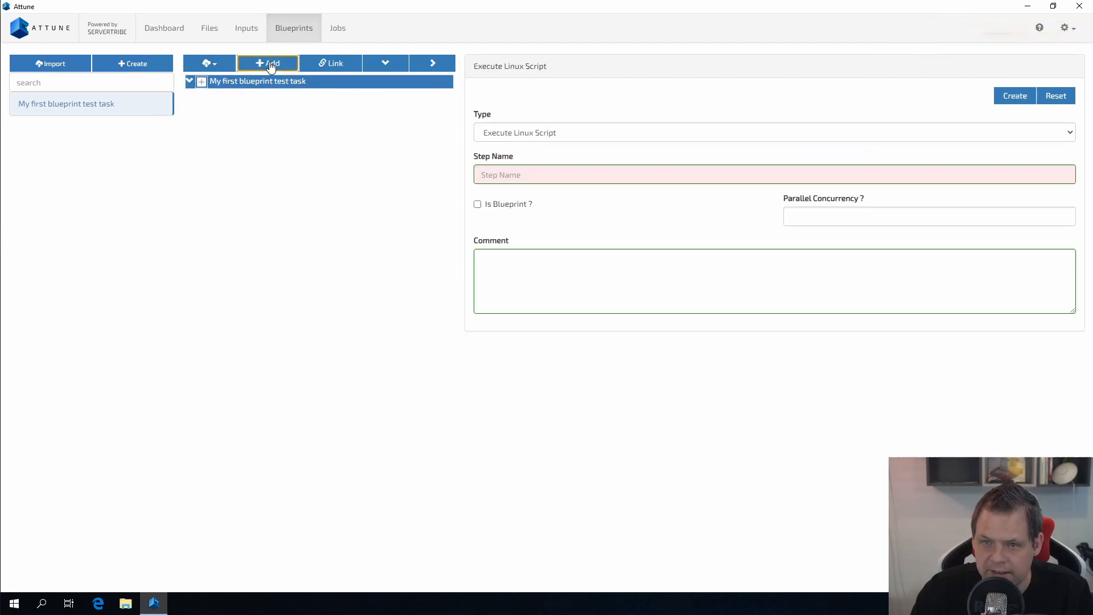
Step: Keep the Execute Linux Script type and name the step 'Login to the server and print hello world out'
click(570, 135)
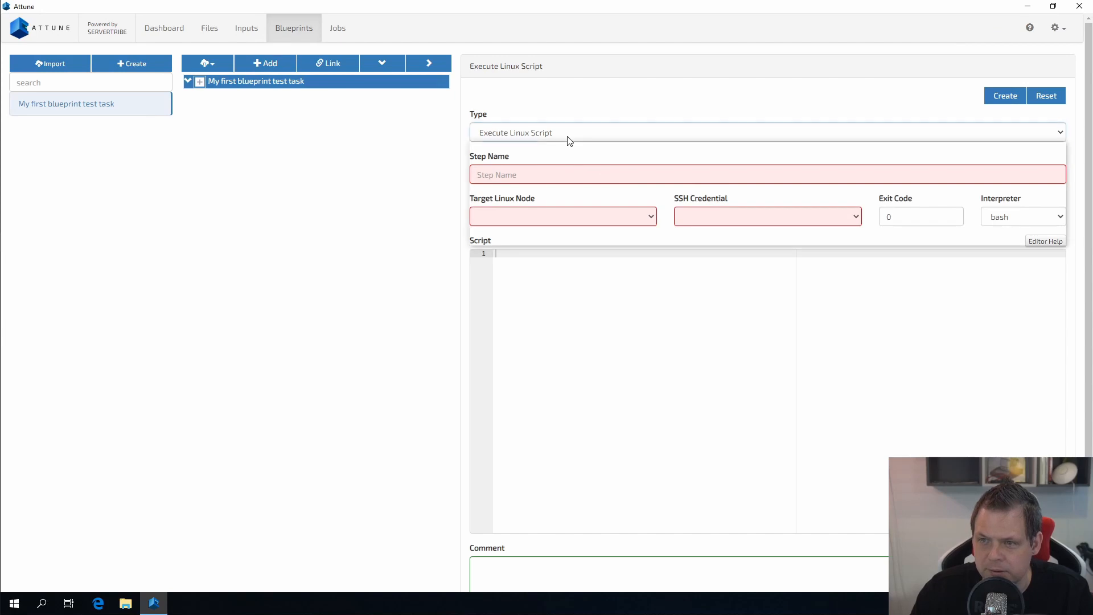
click(517, 159)
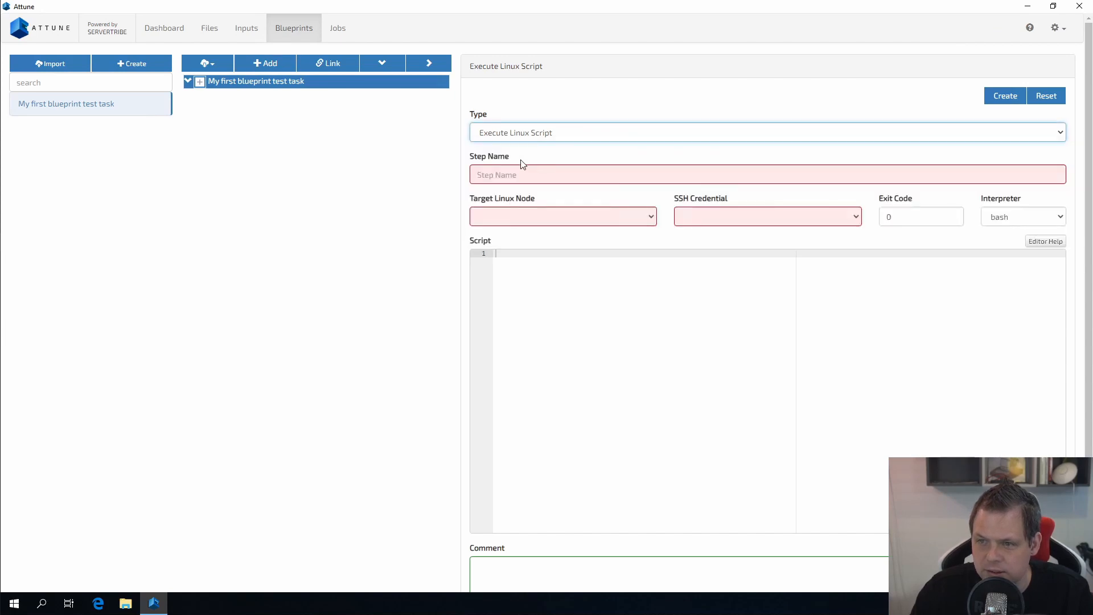
click(541, 176)
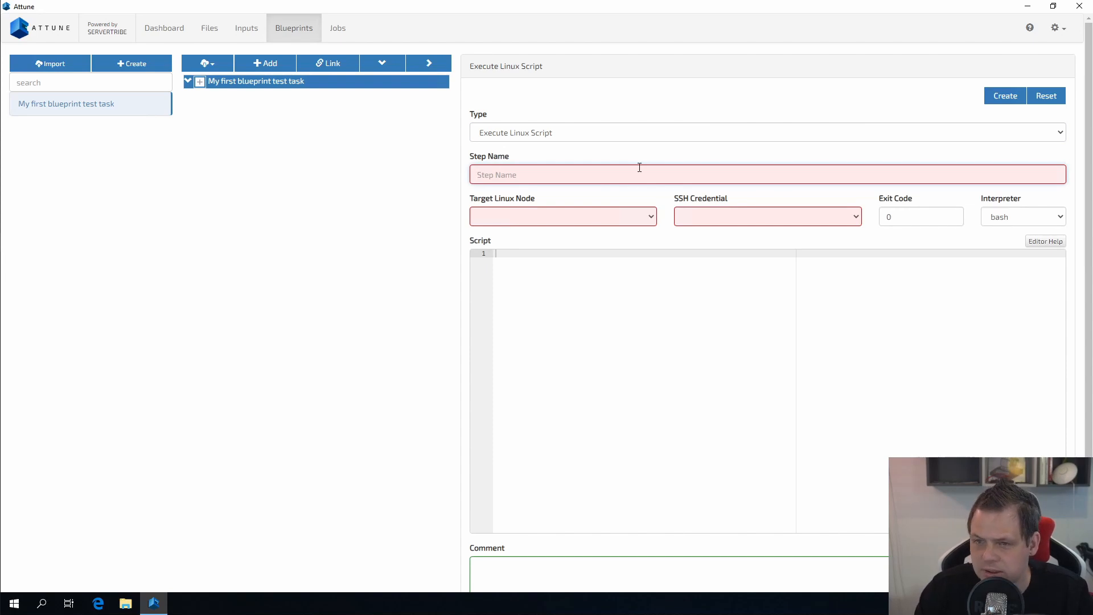
text(Login to teh)
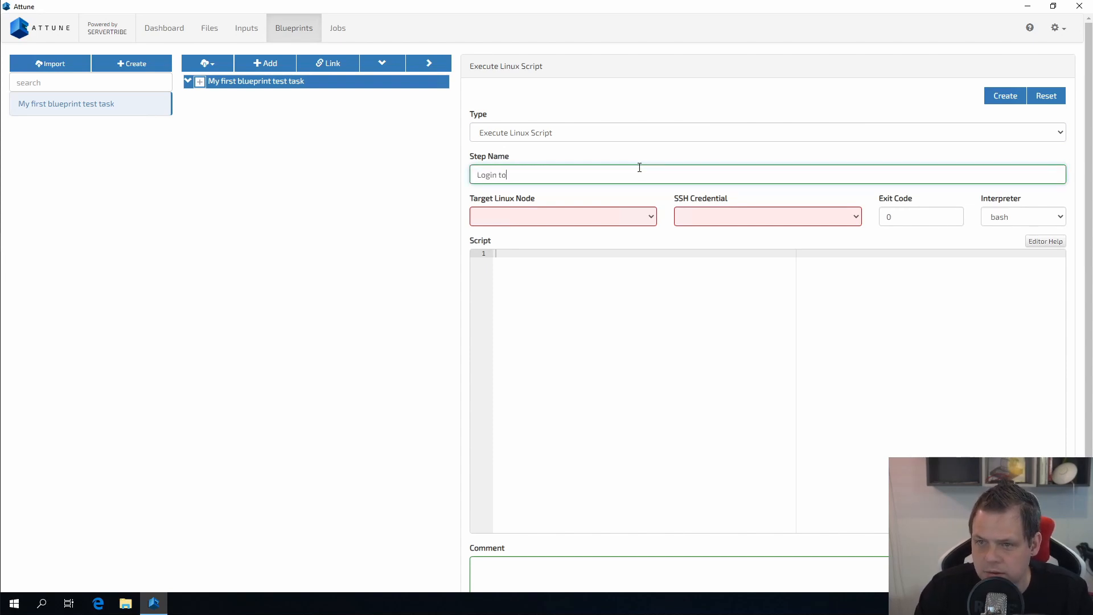
key(BackSpace)
text(he serc)
text(er and print hello worl)
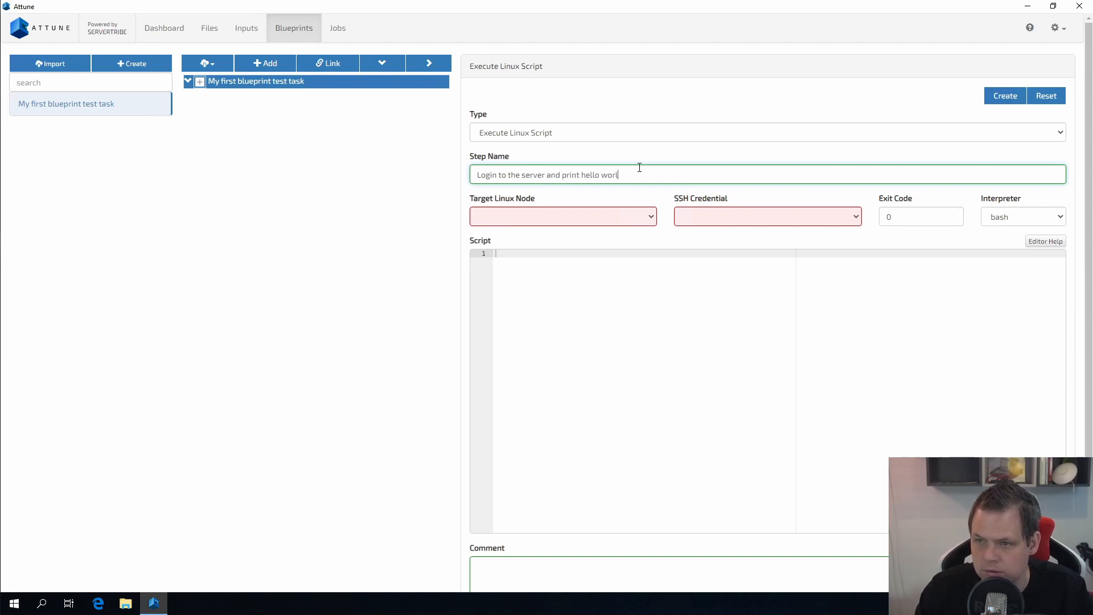
text(d out)
Step: Target node TestMachineHyperV-Linux with the available SSH credential, exit code 0 and bash interpreter
click(610, 217)
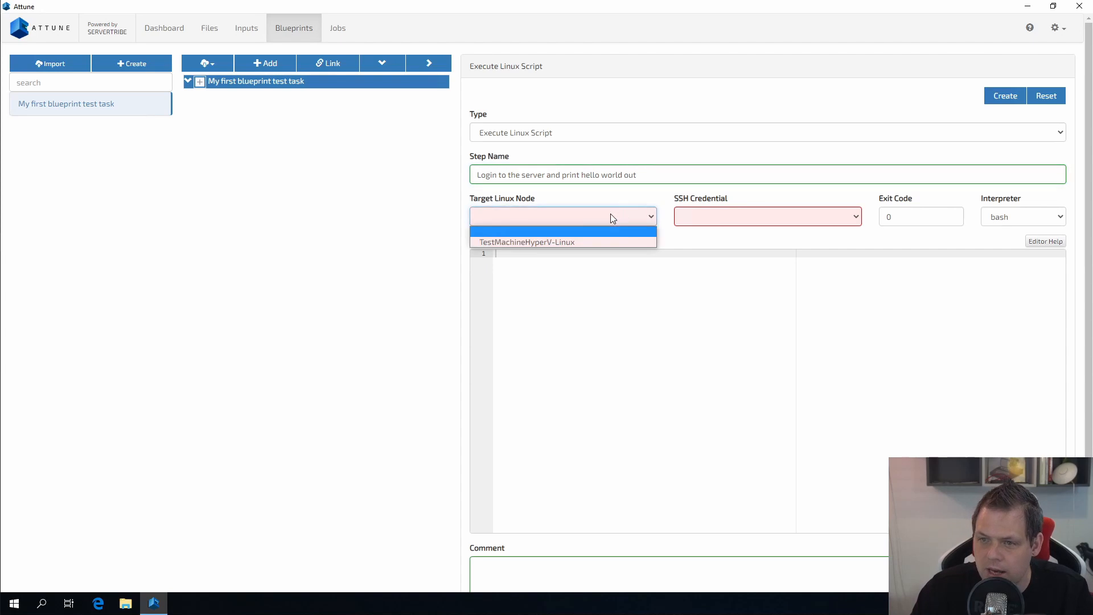
click(509, 242)
click(725, 216)
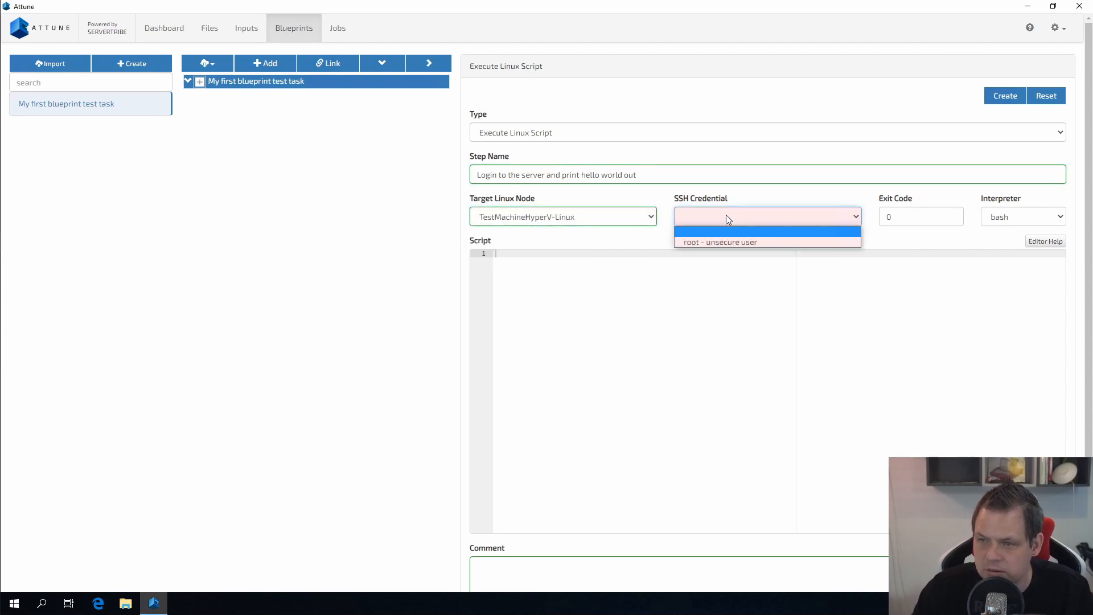
click(710, 246)
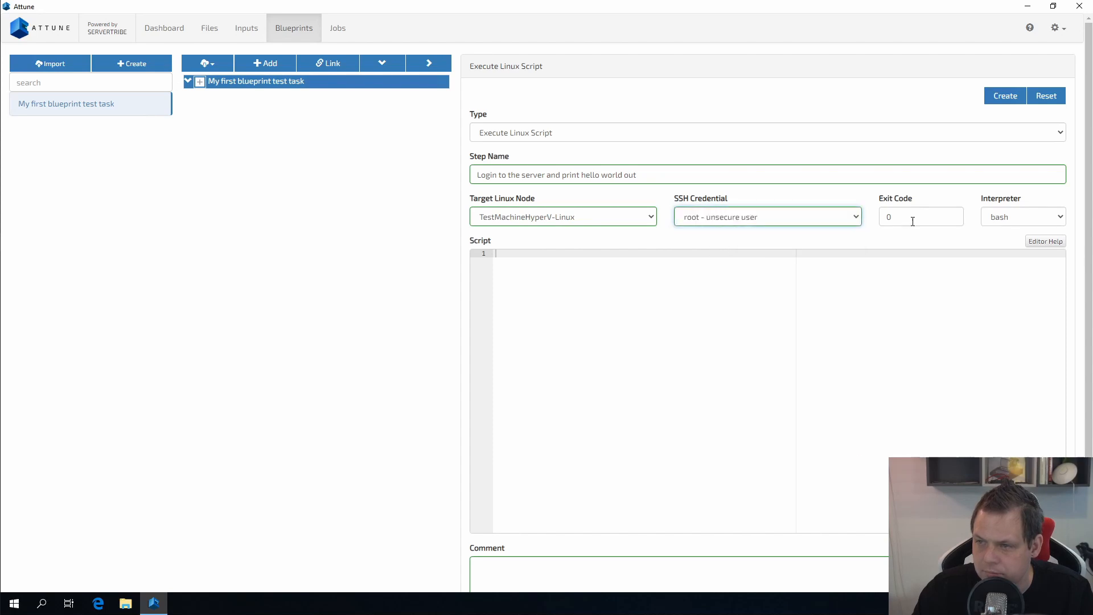
click(916, 217)
double_click(923, 217)
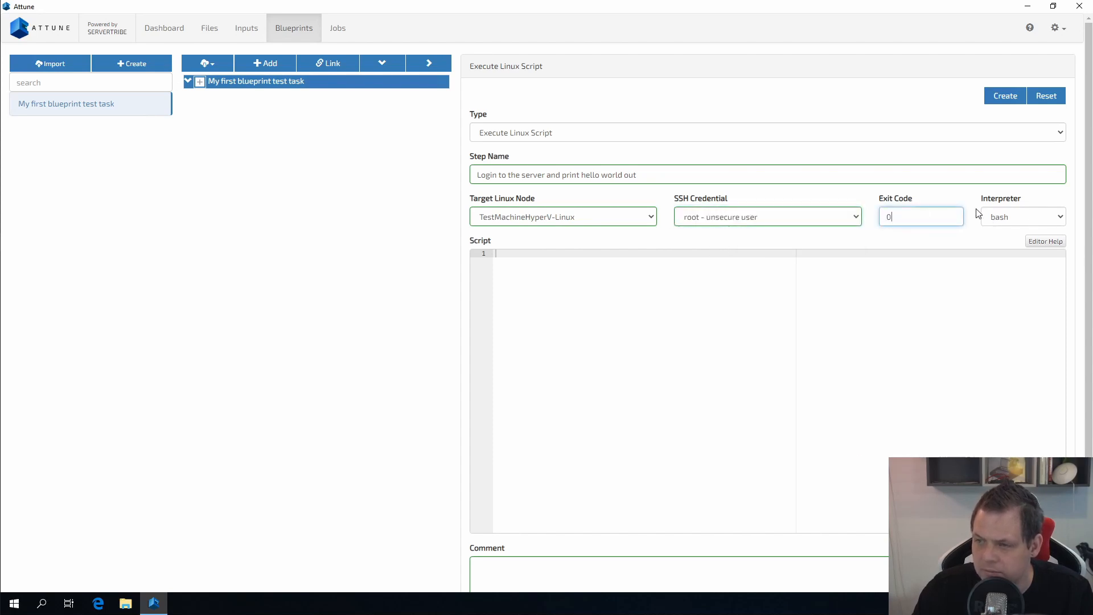
click(1030, 217)
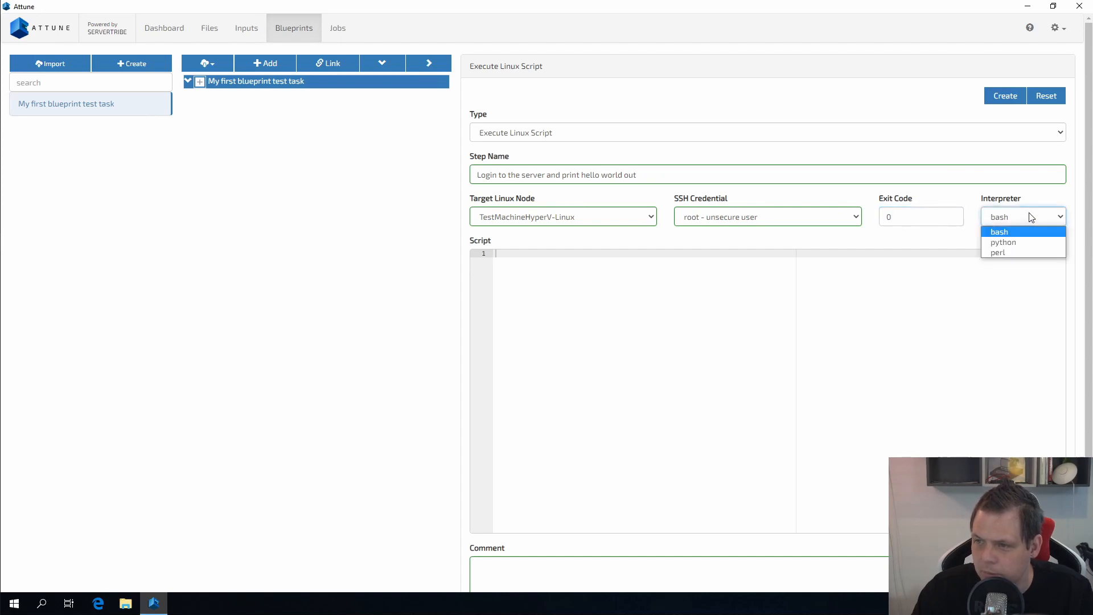
click(1007, 231)
click(888, 305)
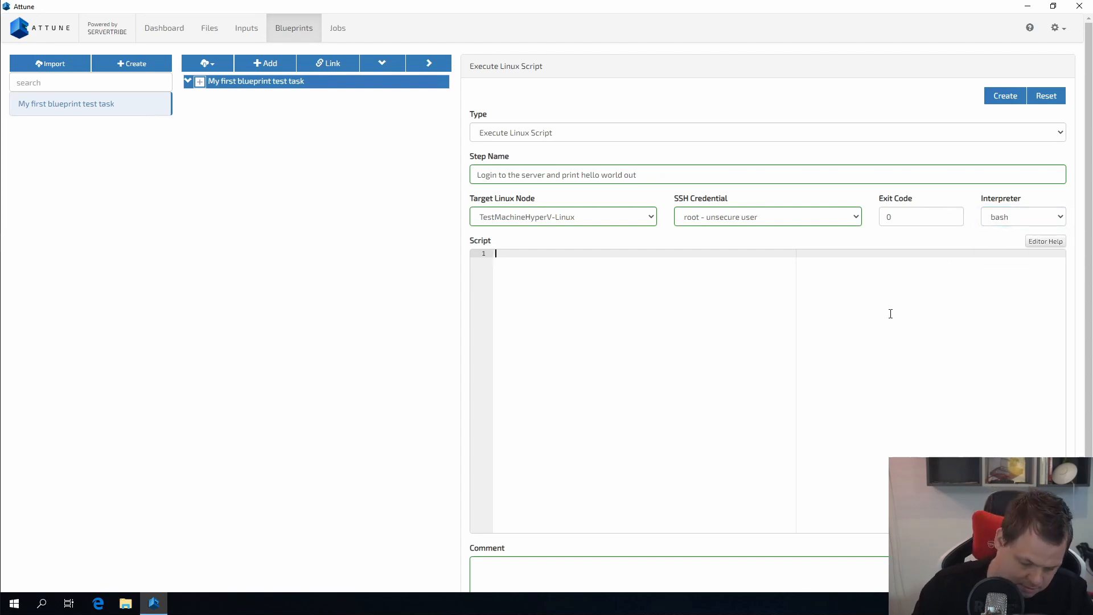
Step: Script printf "Hello world! - Msg coming from my test blueprint", add a hello-world test comment, and create the step
text(printf)
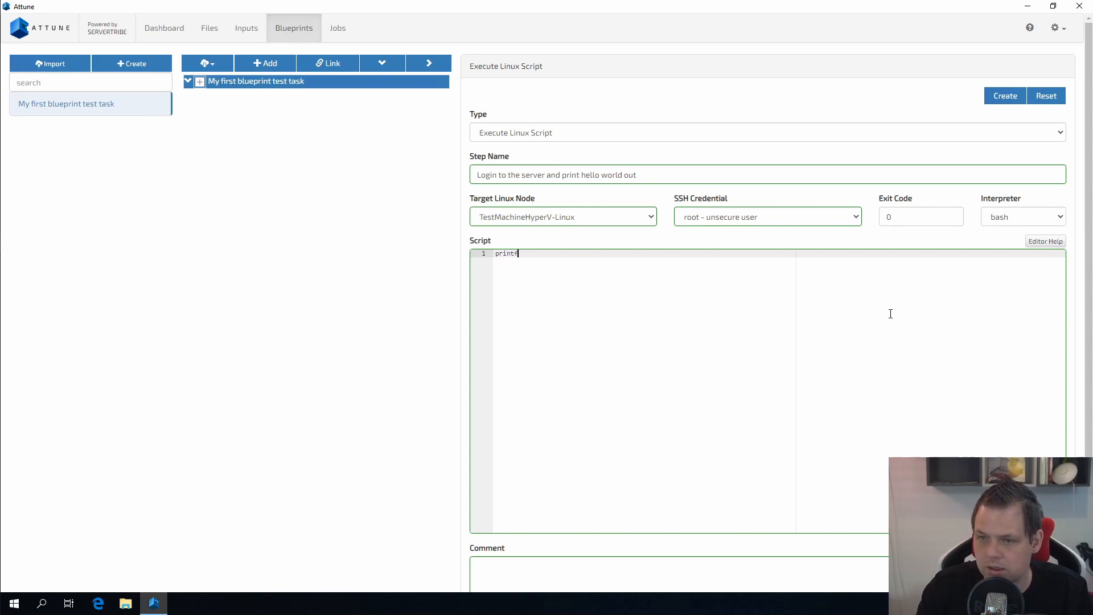
text( "Hell)
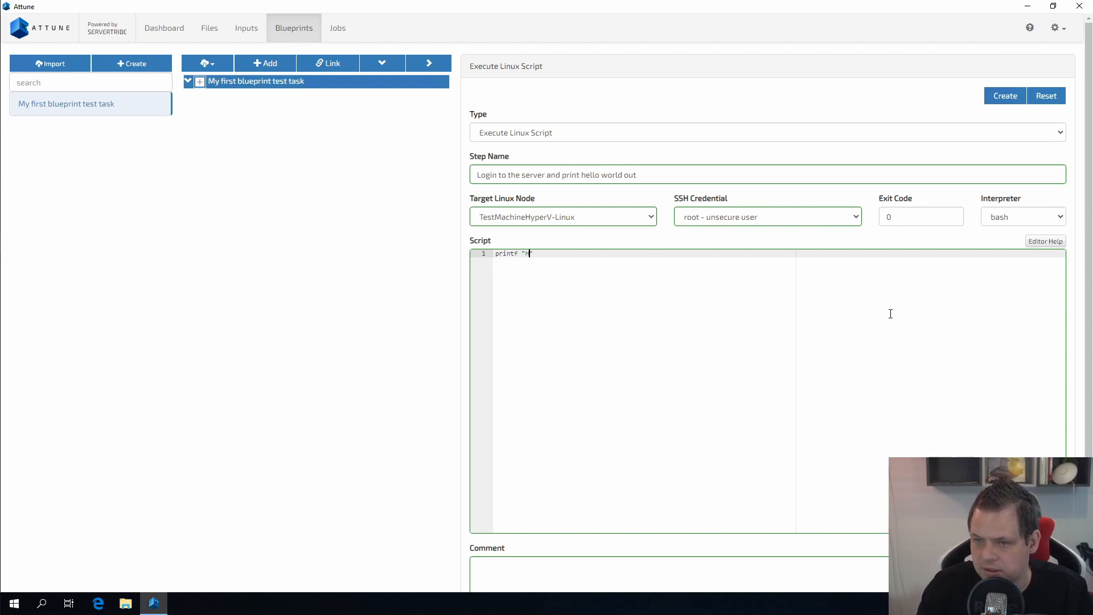
text(o world)
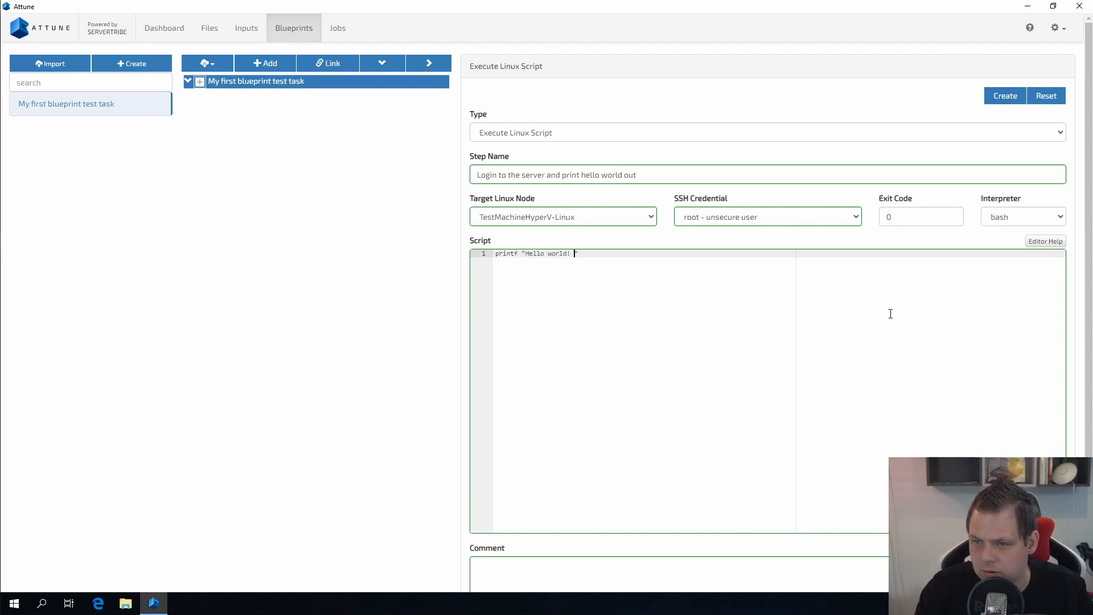
text(! - Msg coming from my t)
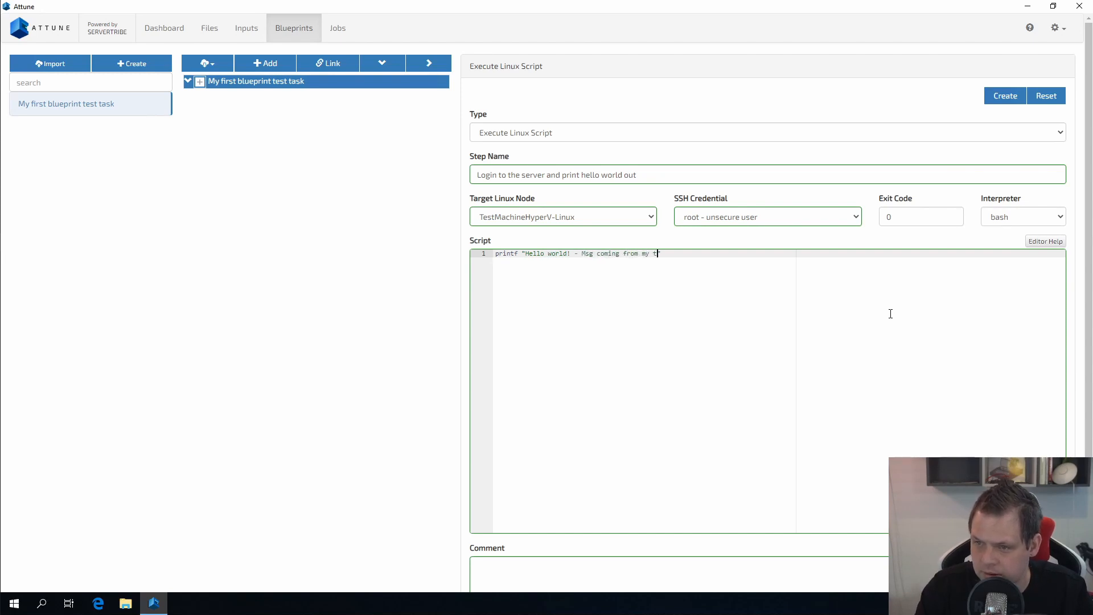
text(est b)
text(lueprint)
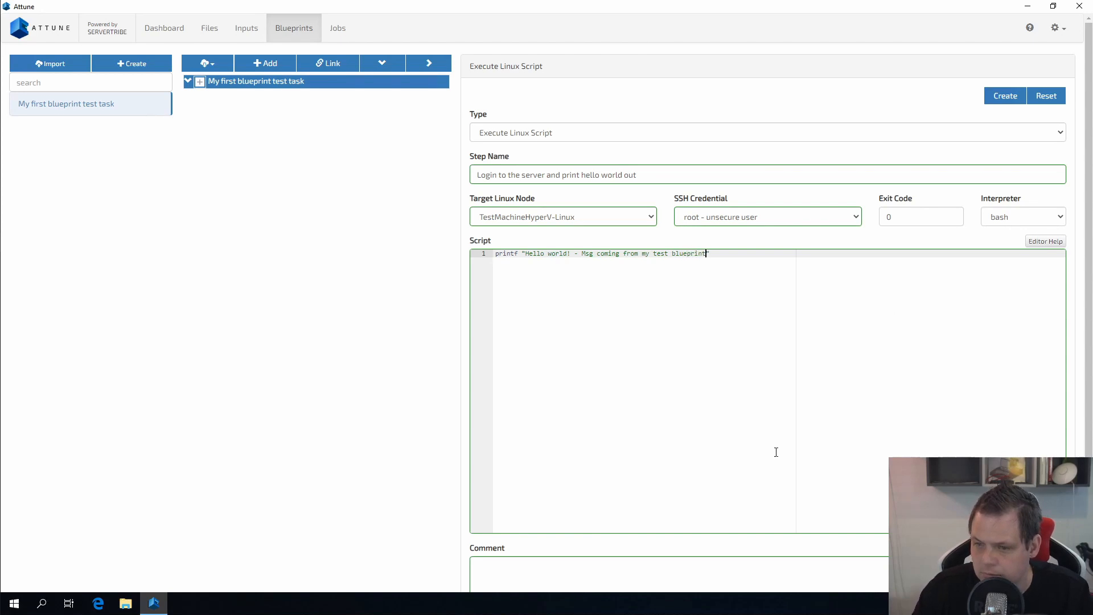
scroll(776, 451, down, 1)
click(704, 533)
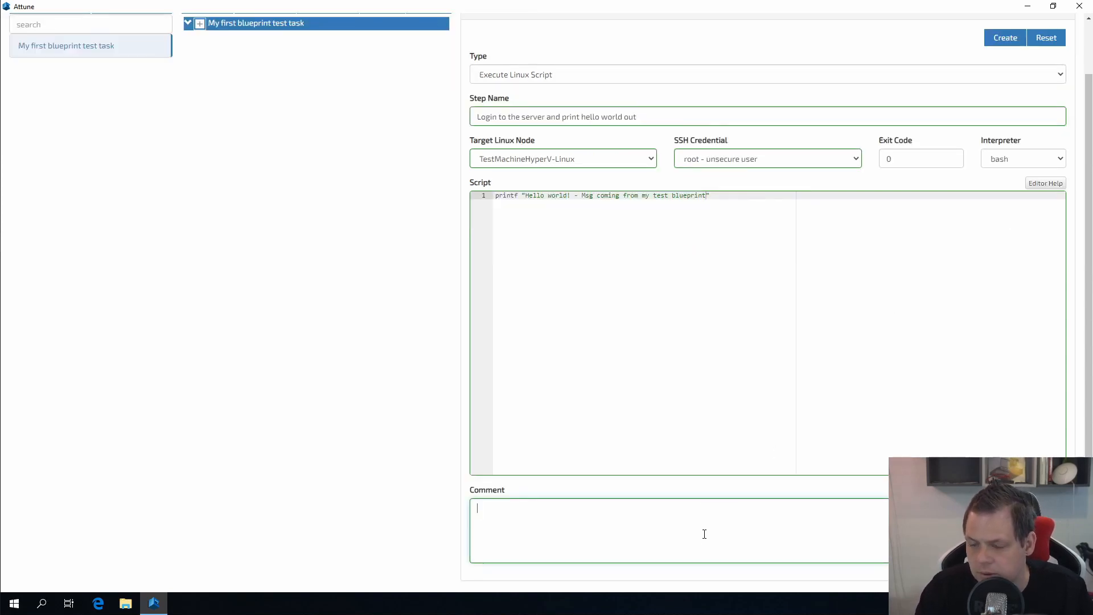
text(This is )
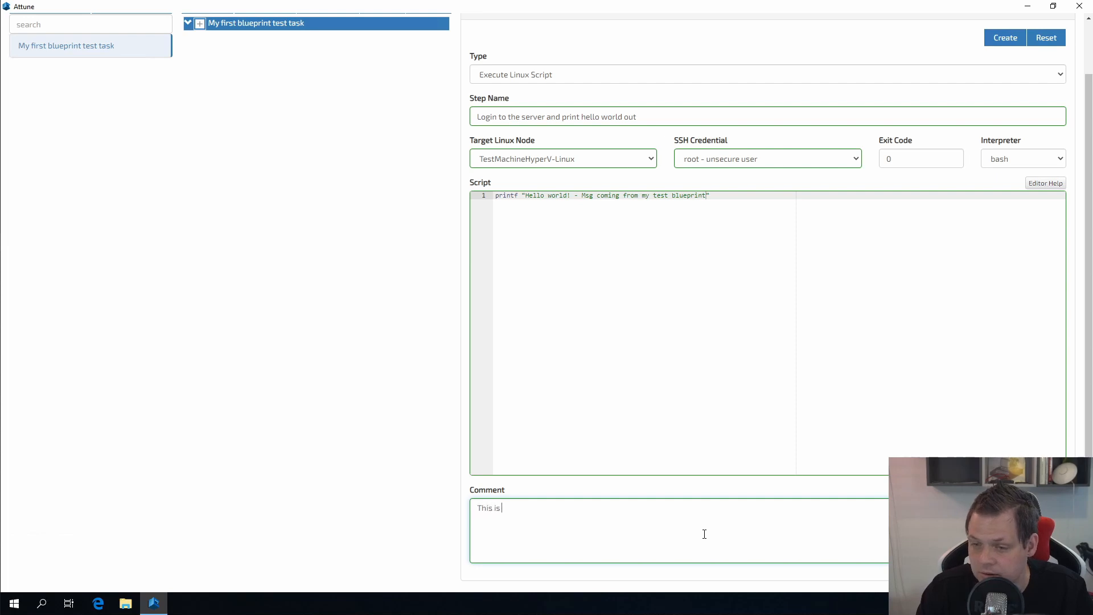
text(a hello world ec)
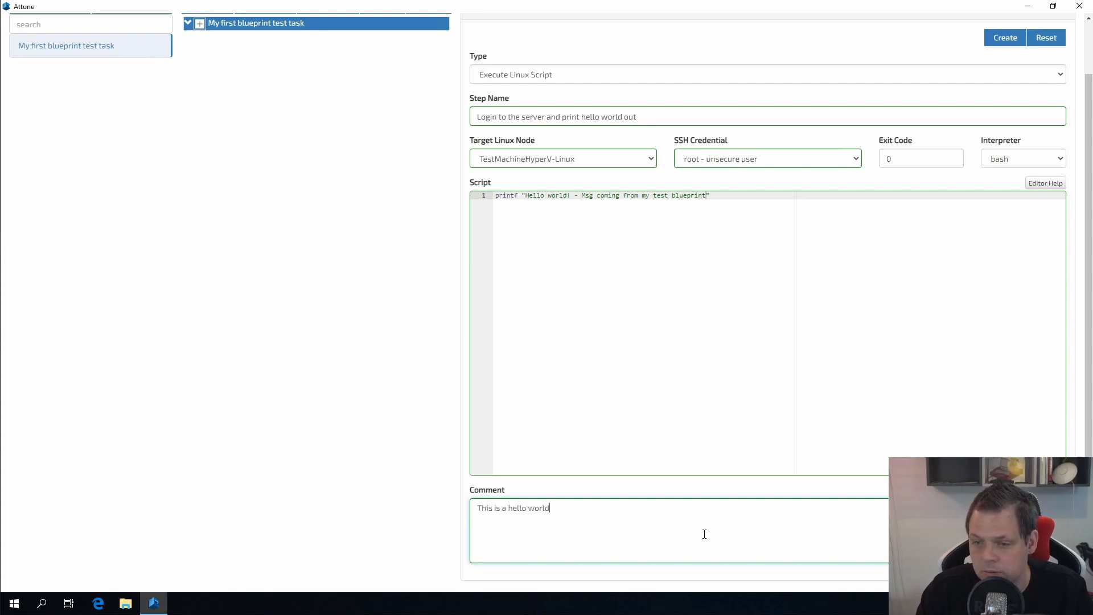
key(BackSpace)
key(BackSpace)
text(print ms)
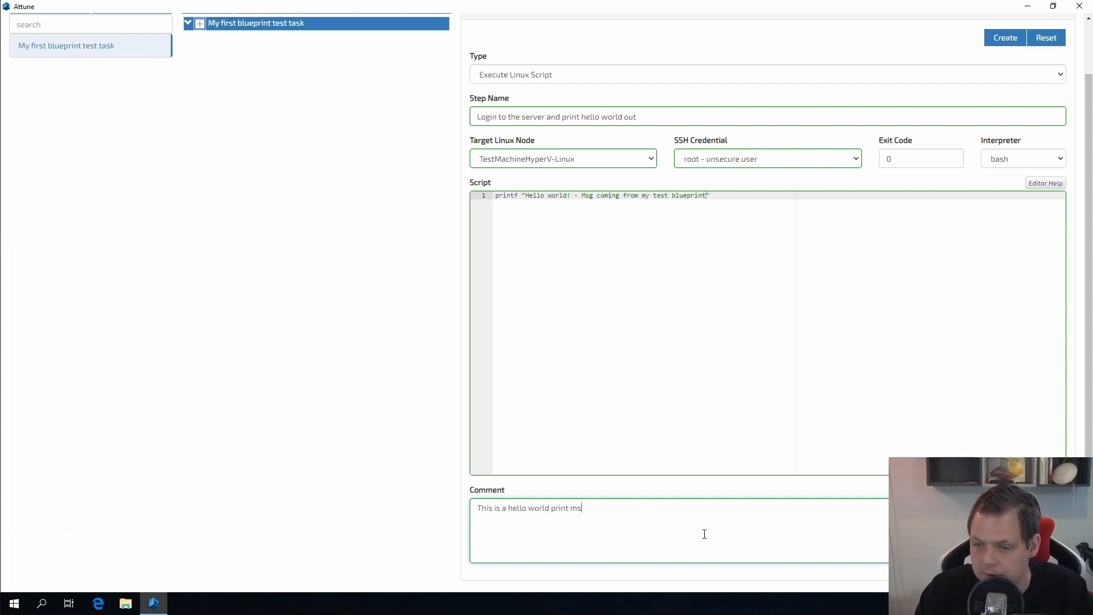
text(g for test)
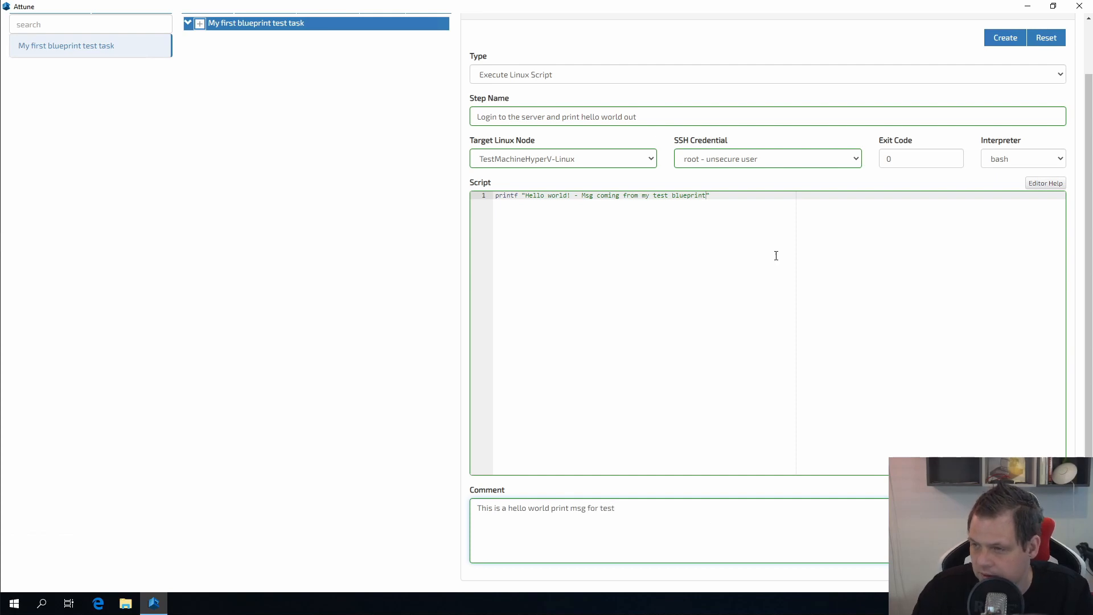
click(1007, 46)
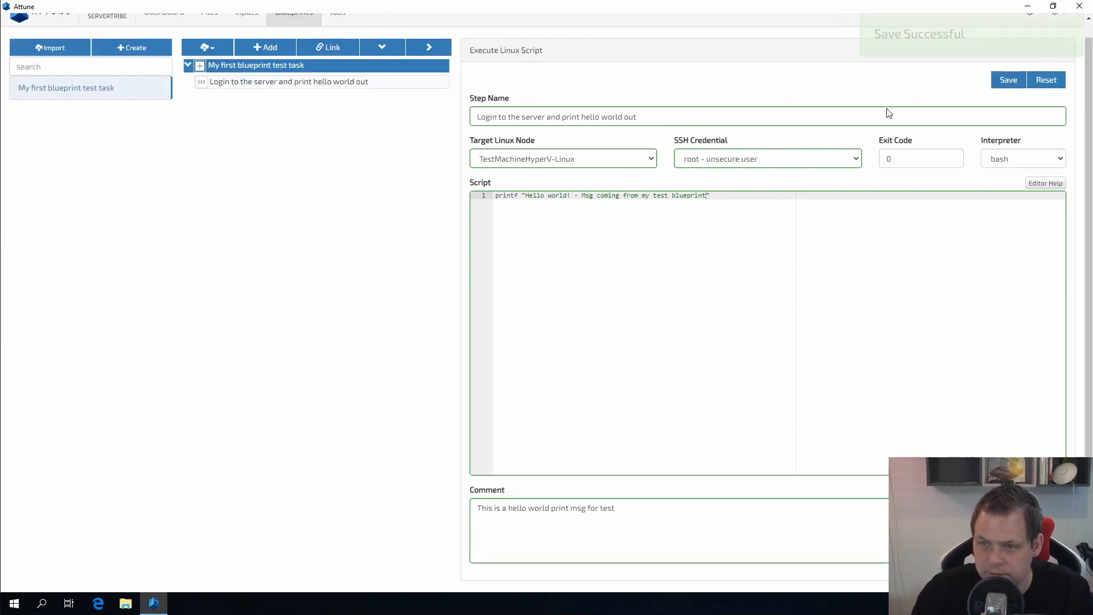
click(206, 66)
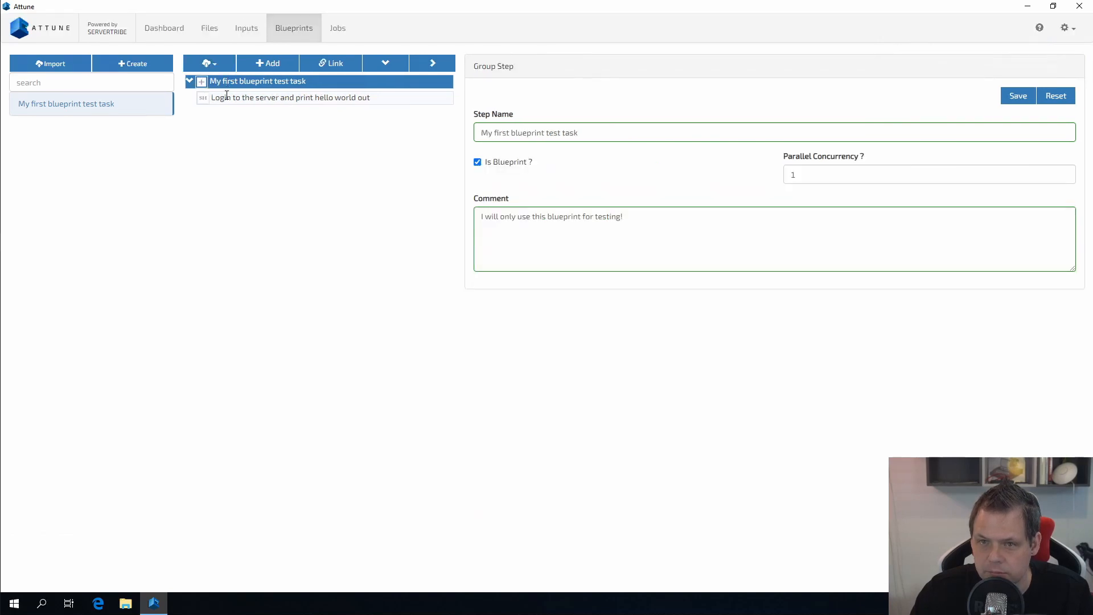
drag(221, 95, 207, 97)
click(209, 98)
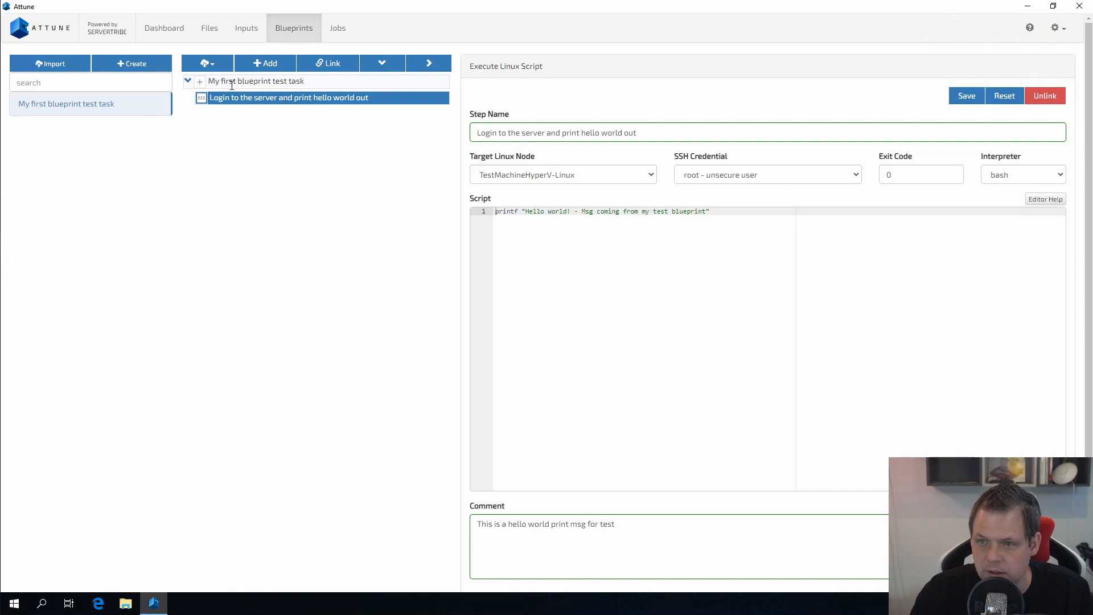
click(232, 83)
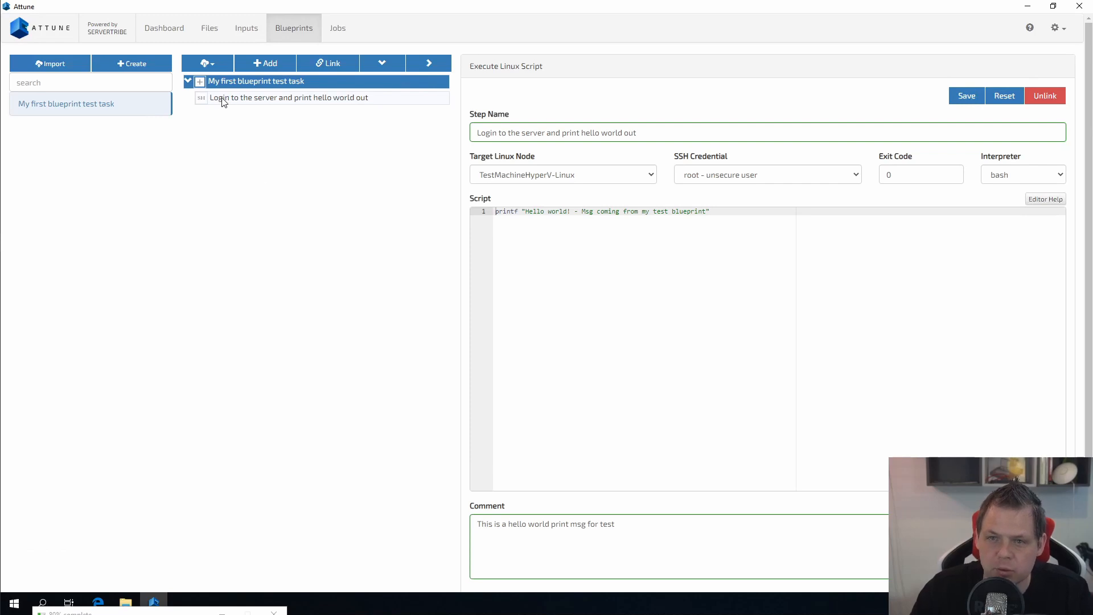
drag(187, 87, 200, 81)
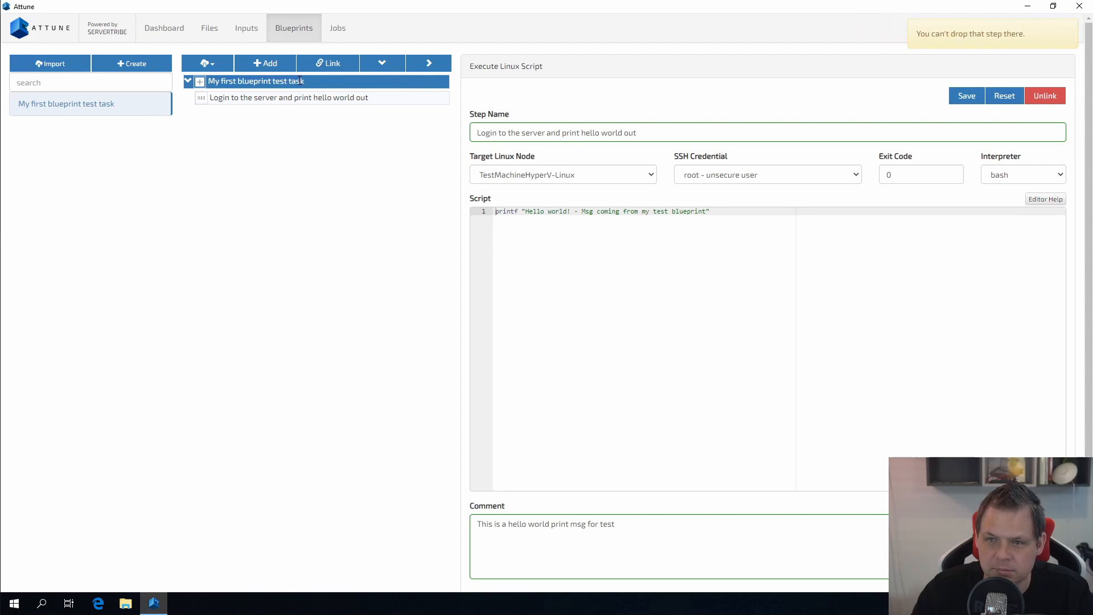
drag(211, 99, 193, 90)
click(236, 96)
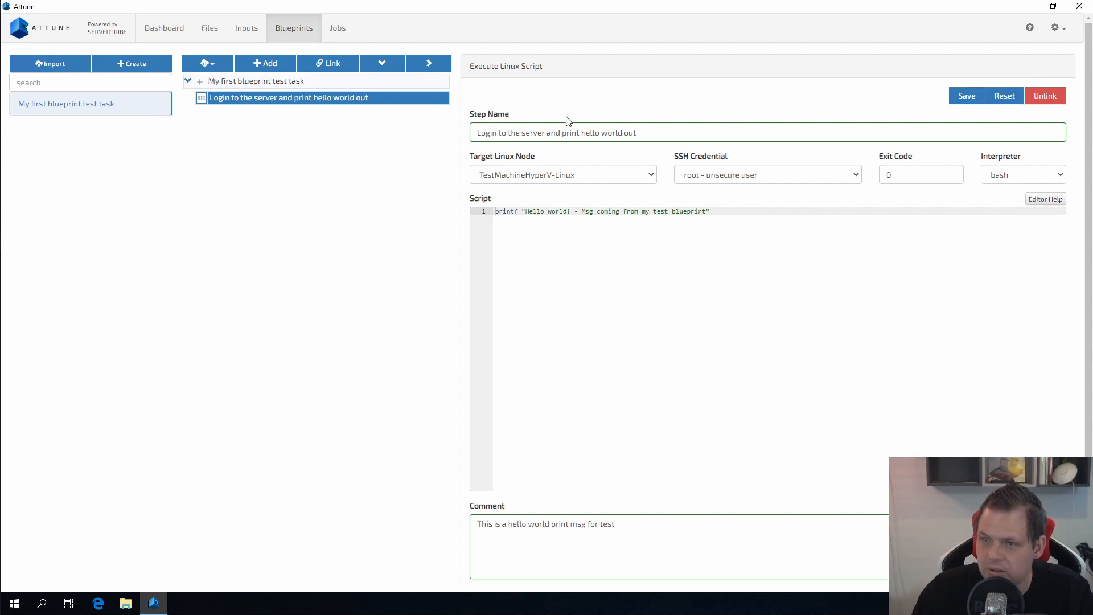
drag(474, 65, 497, 66)
click(487, 63)
click(533, 69)
click(484, 66)
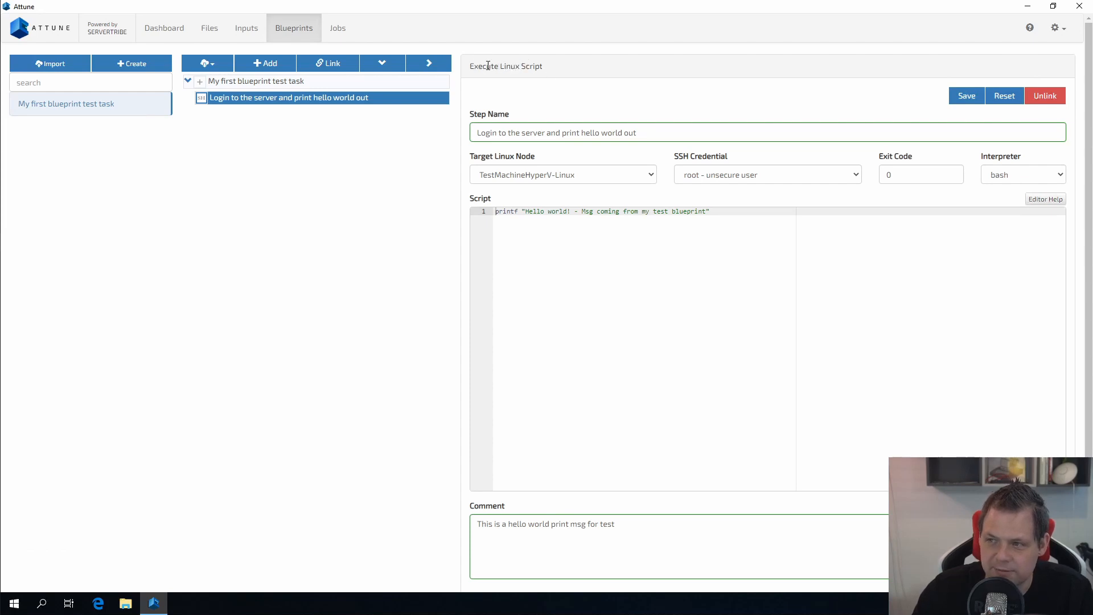